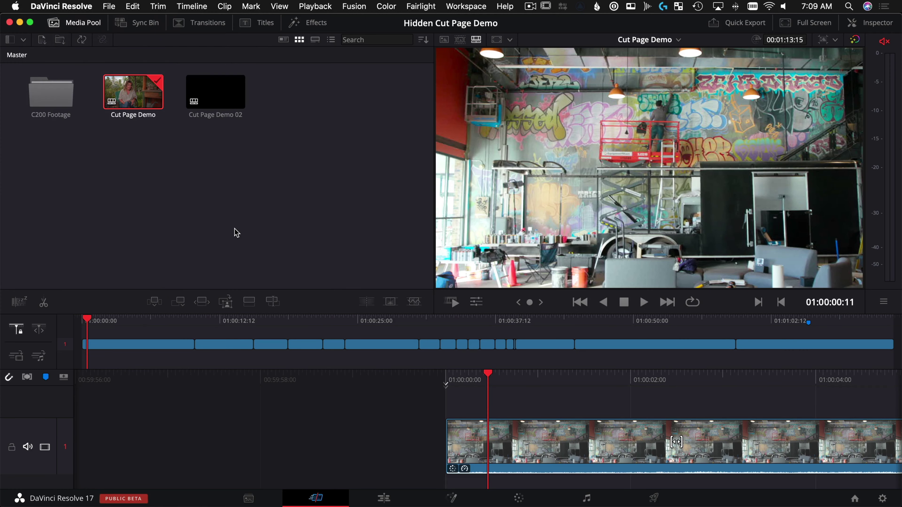
Check the installed program version in the About window and close it.
click(52, 6)
click(53, 20)
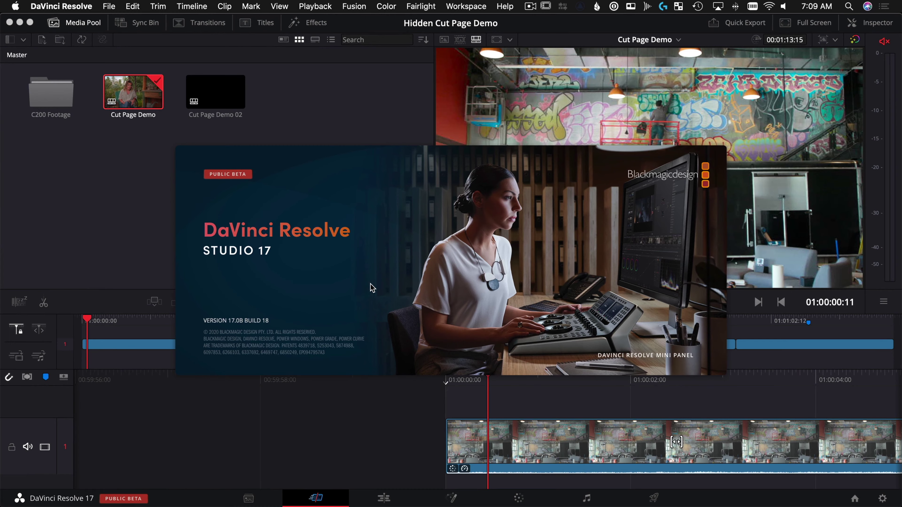
click(368, 287)
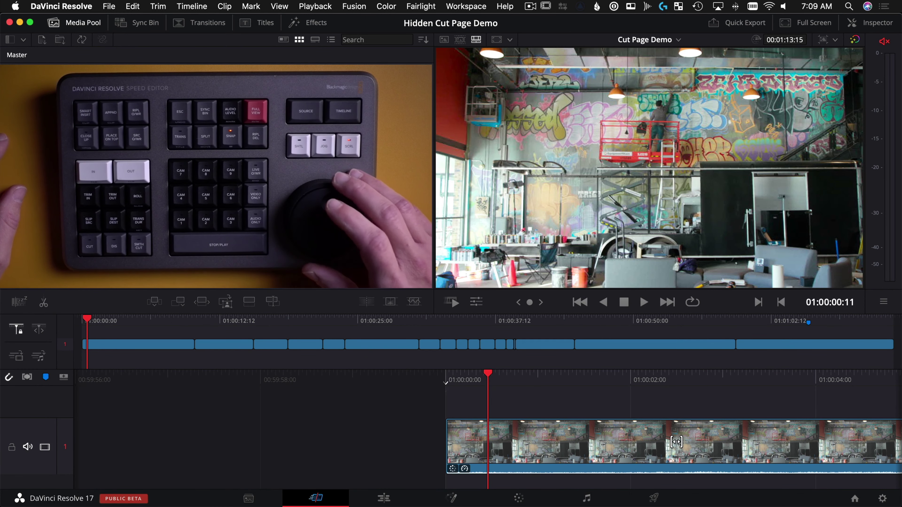
Split the first clip of the Cut Page Demo timeline about four and a half seconds in, at around 01:00:04:14.
scroll(487, 429, right, 20)
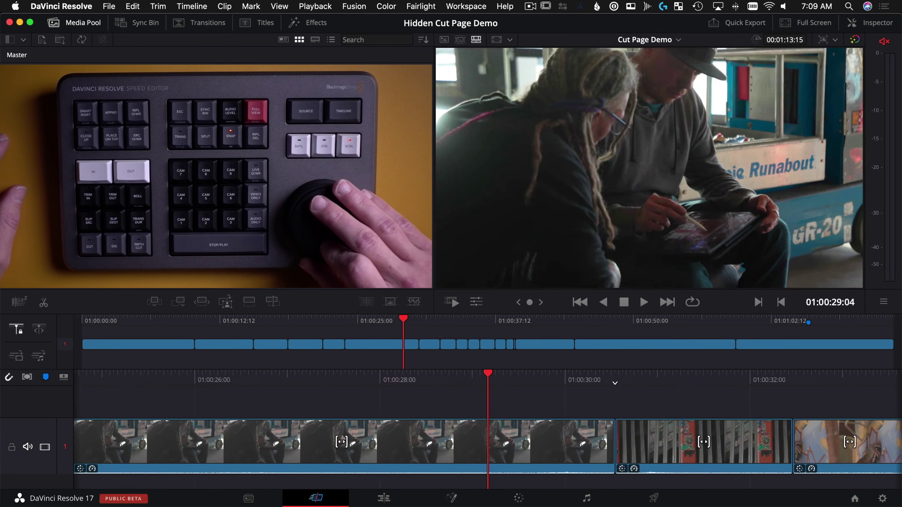
scroll(487, 430, right, 6)
scroll(487, 430, left, 20)
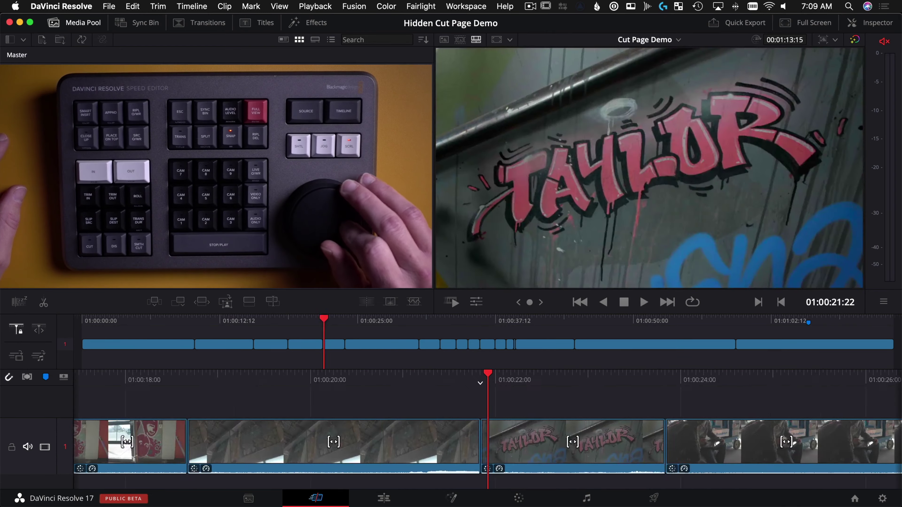
scroll(487, 429, left, 8)
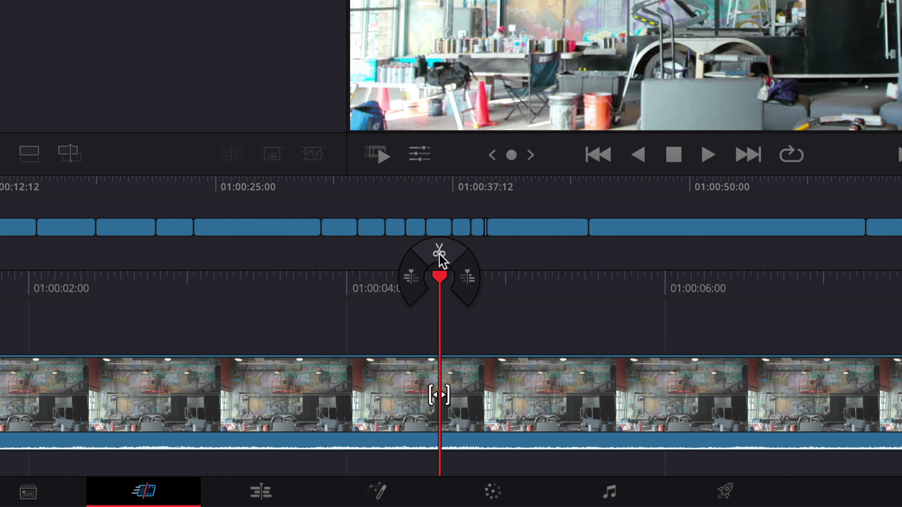
click(440, 252)
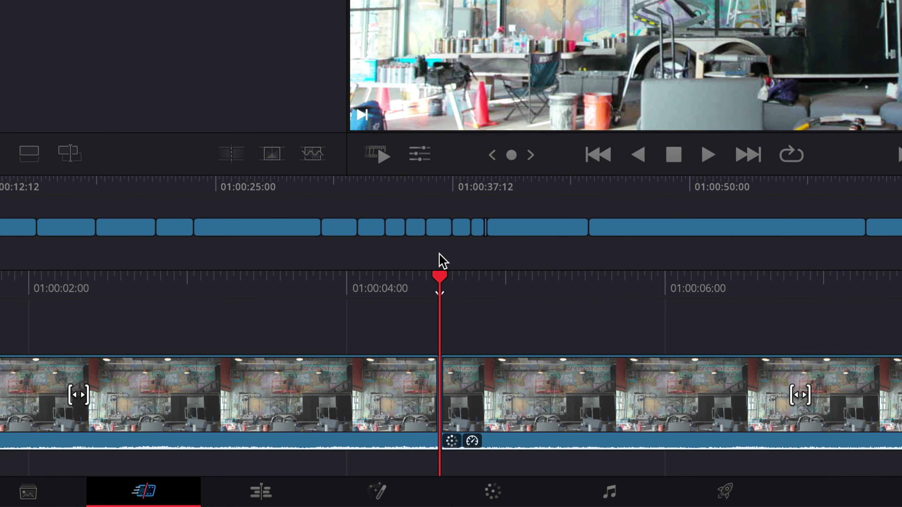
mouse_move(439, 277)
mouse_down()
mouse_move(411, 280)
mouse_move(471, 278)
mouse_move(413, 288)
mouse_move(433, 286)
mouse_up()
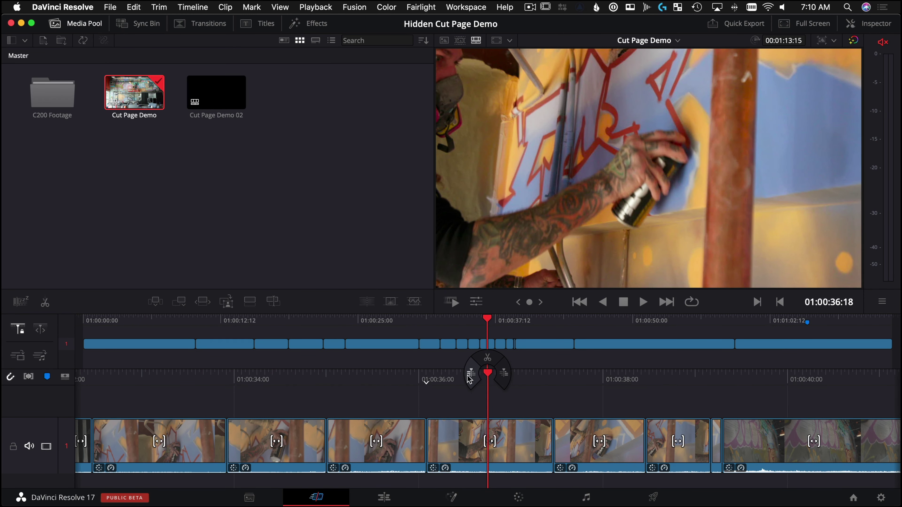
Select every clip from the timeline start up to the playhead at 01:00:36:18 and copy the selection.
click(471, 376)
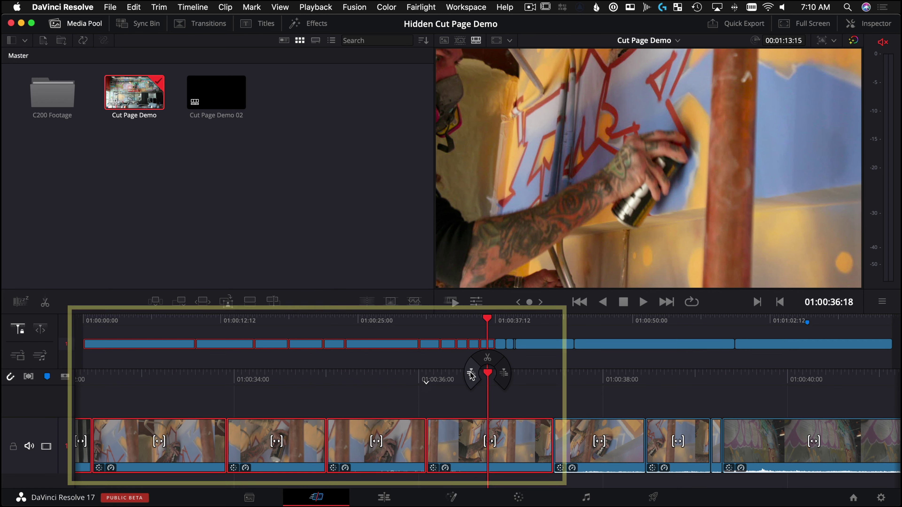
click(133, 7)
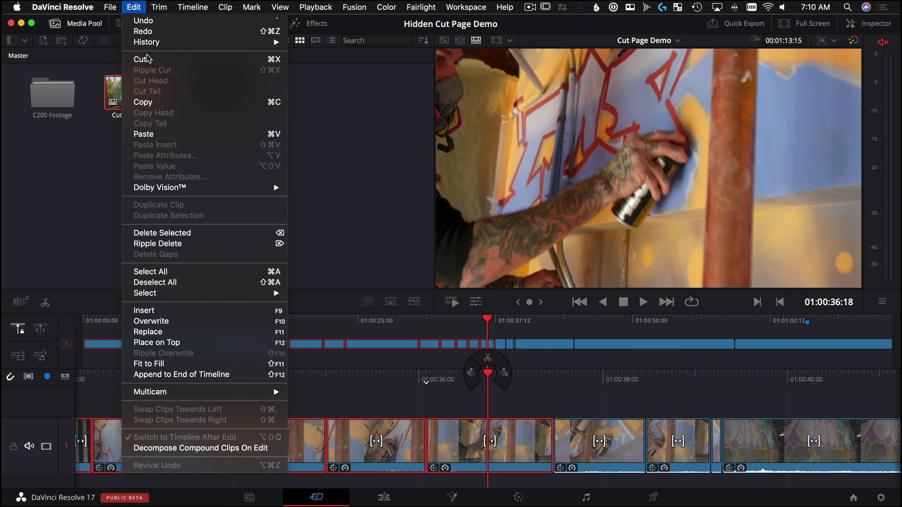
click(157, 103)
key(super+v)
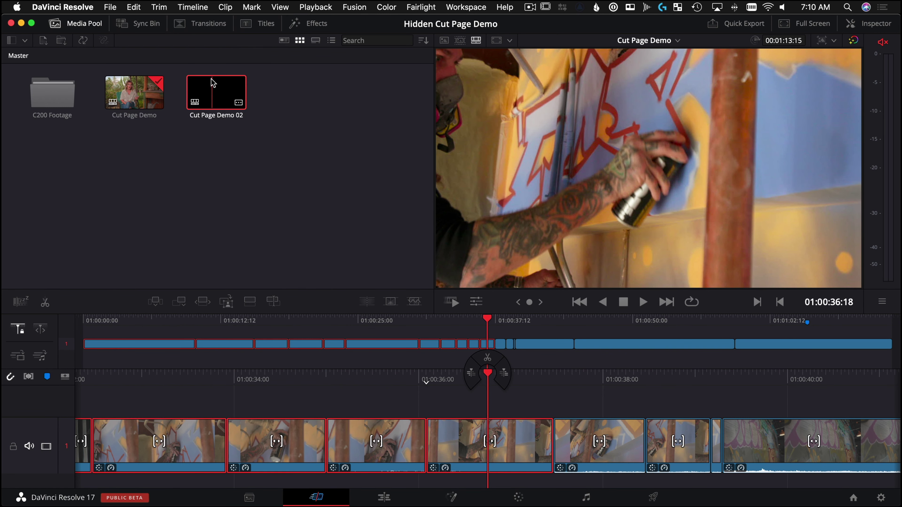
Open the Cut Page Demo 02 timeline and paste the copied clips at its start.
double_click(212, 83)
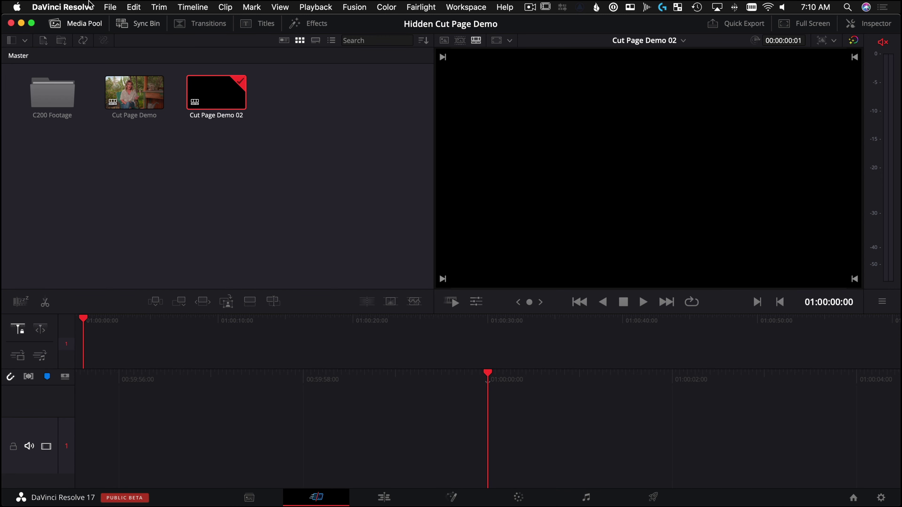
click(130, 6)
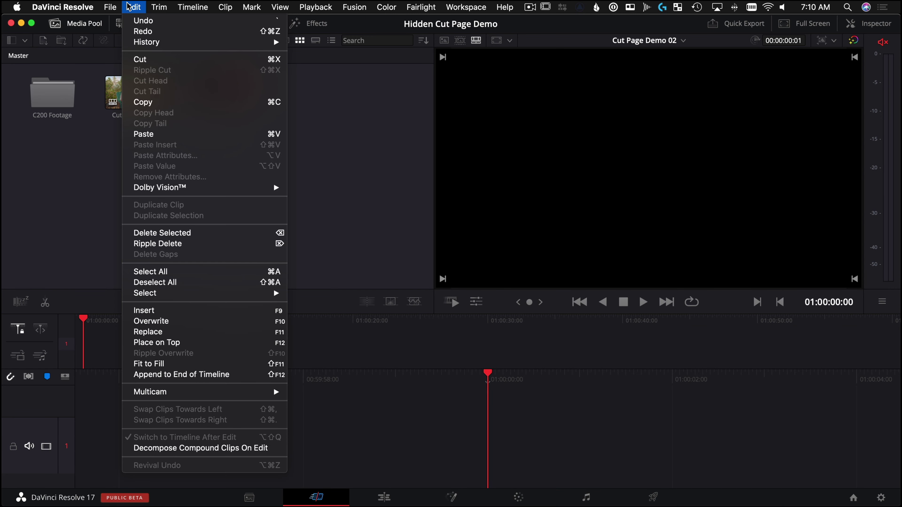
click(201, 134)
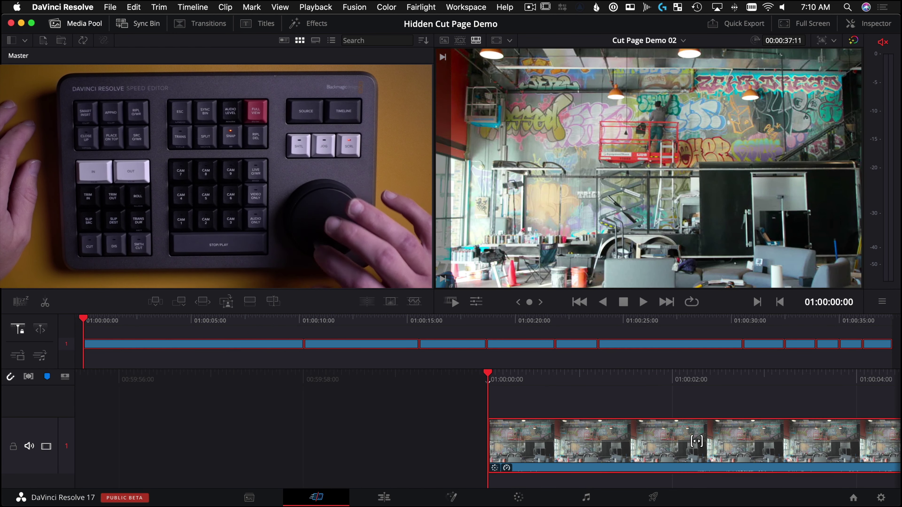
Play and scrub through the pasted clips in the Cut Page Demo 02 timeline.
key(space)
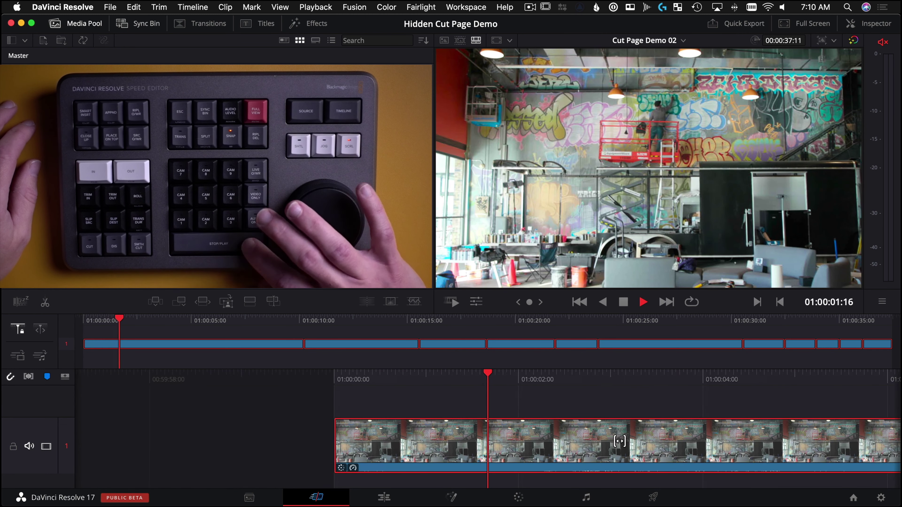
key(space)
scroll(487, 446, right, 15)
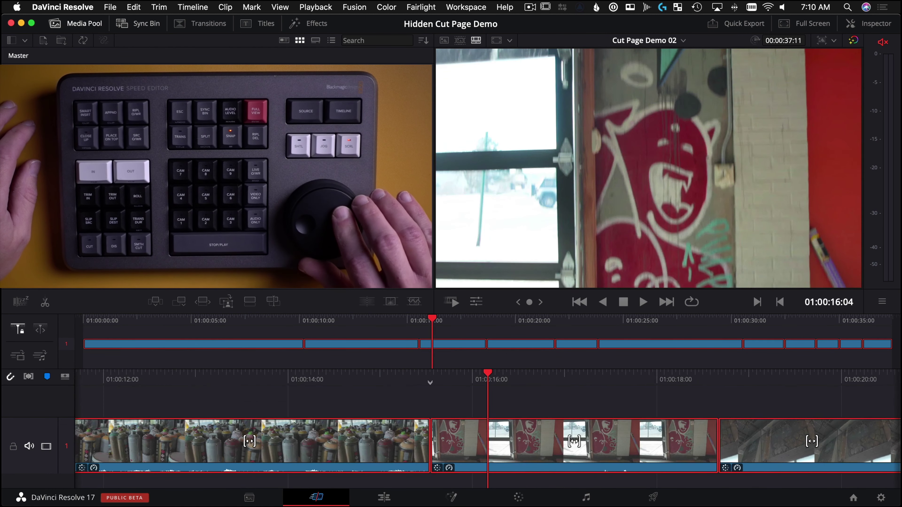
key(space)
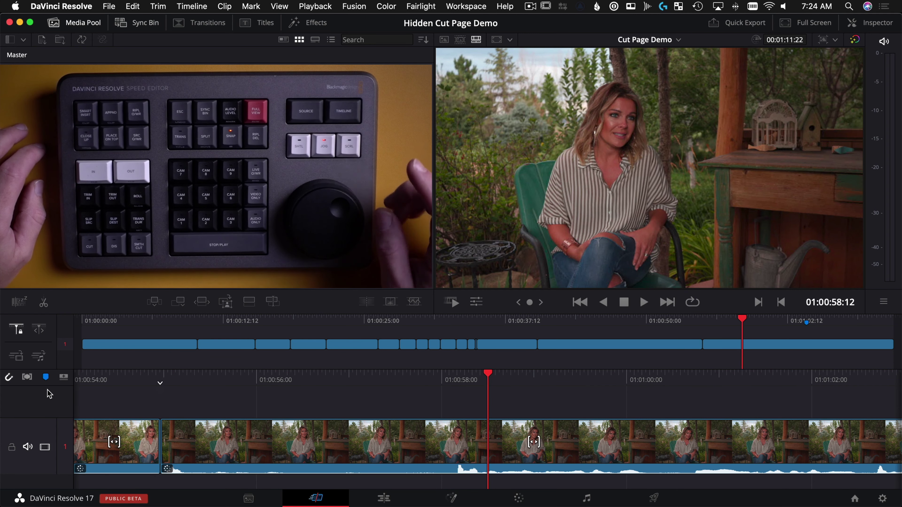
Play the interview clip in the Cut Page Demo timeline from its start at 01:00:54:23 to about 01:00:58:11.
key(Left)
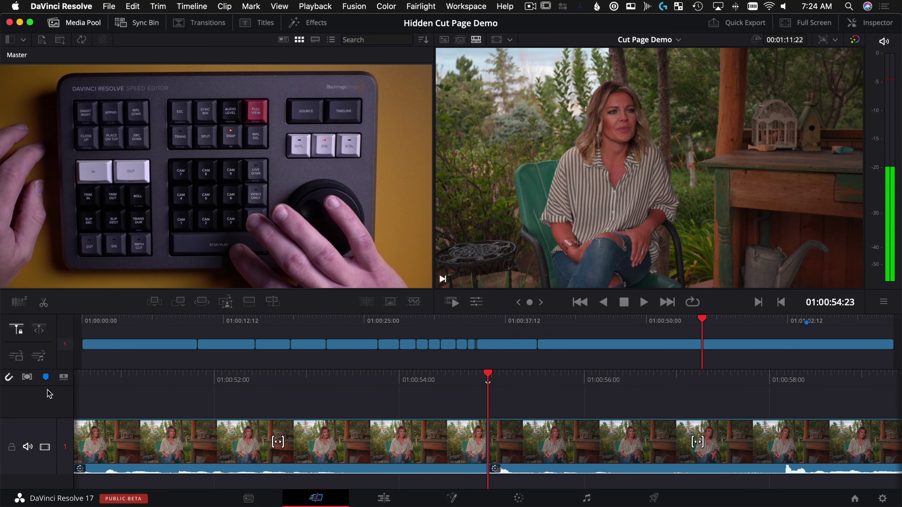
key(Left)
key(Left)
key(Left)
key(Left)
key(Left)
key(Left)
key(Left)
key(Left)
key(Left)
key(Left)
key(Left)
key(Left)
key(Left)
key(Left)
key(Left)
key(space)
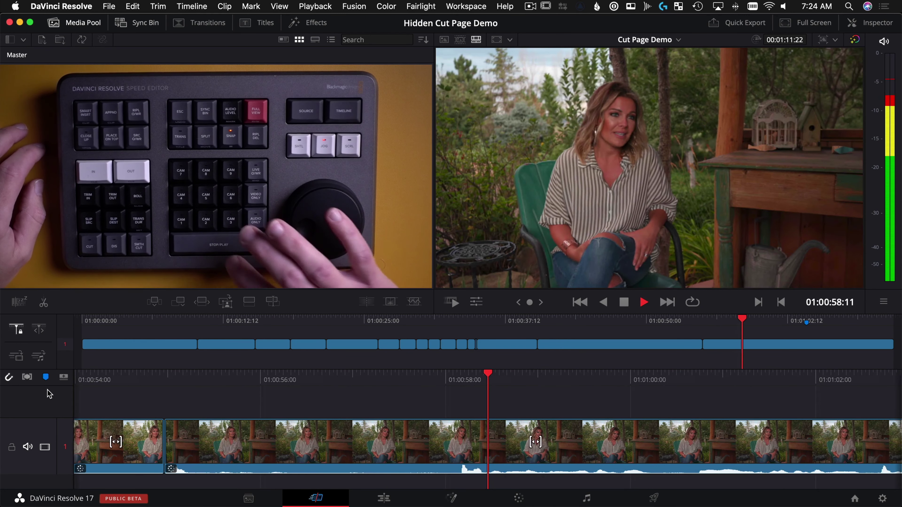
key(space)
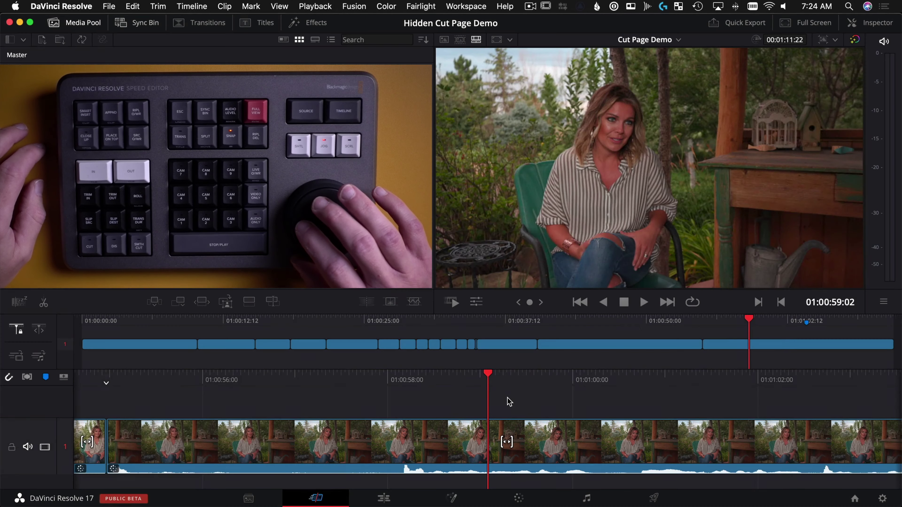
Ripple trim about 2 seconds 22 frames off the start of the interview clip that begins at 01:00:54:23.
key(Left)
key(Left)
key(Left)
key(Left)
key(Left)
key(Left)
key(Left)
key(Left)
key(Left)
key(Left)
key(Left)
key(Left)
key(Left)
key(Left)
key(Left)
key(Left)
key(Left)
key(Left)
key(Left)
key(Left)
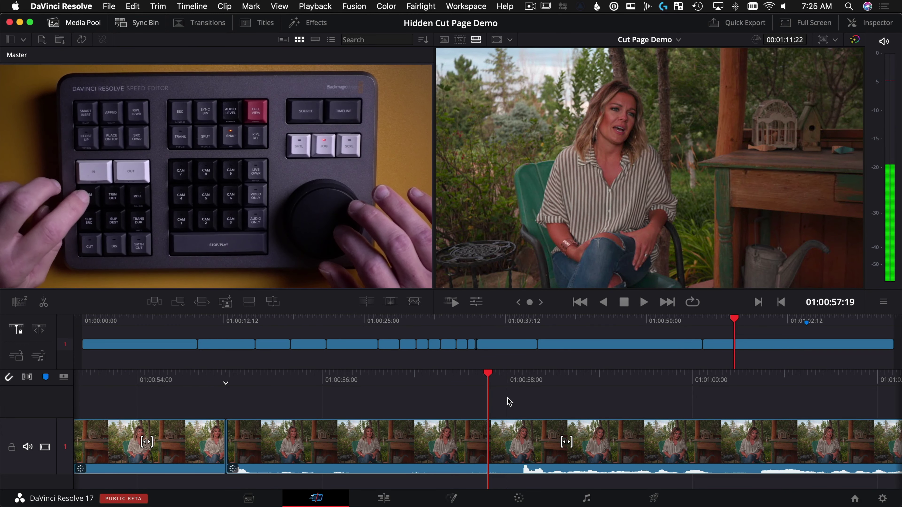
key(period)
key(period)
key(period)
key(period)
key(period)
key(period)
key(period)
key(period)
key(period)
key(period)
key(period)
key(period)
key(period)
key(period)
key(period)
key(period)
key(period)
key(period)
key(period)
key(period)
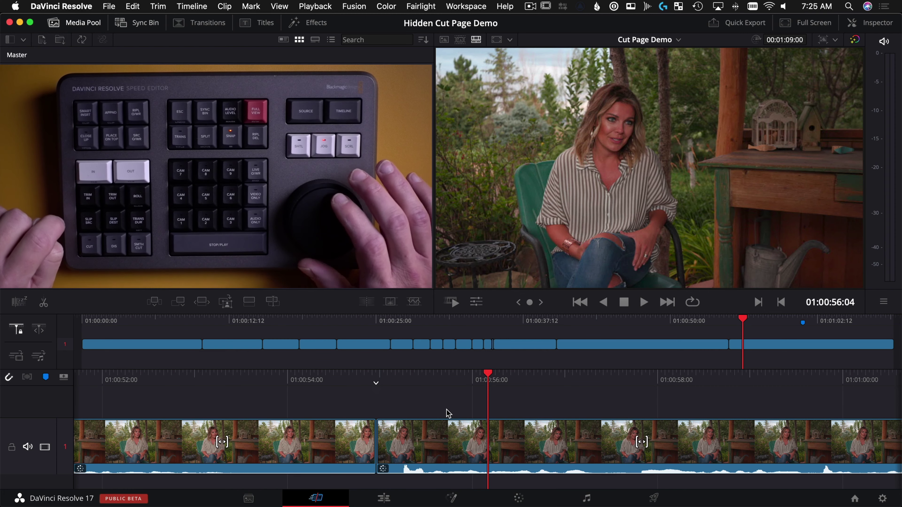
Ripple trim about 26 frames off the end of the interview clip before the 01:00:54:23 edit using the Trim Editor.
scroll(449, 414, left, 5)
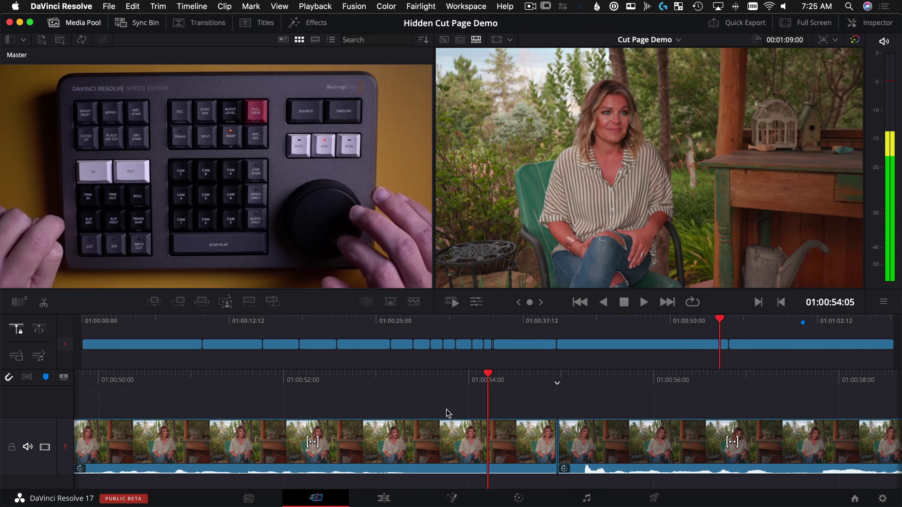
key(Right)
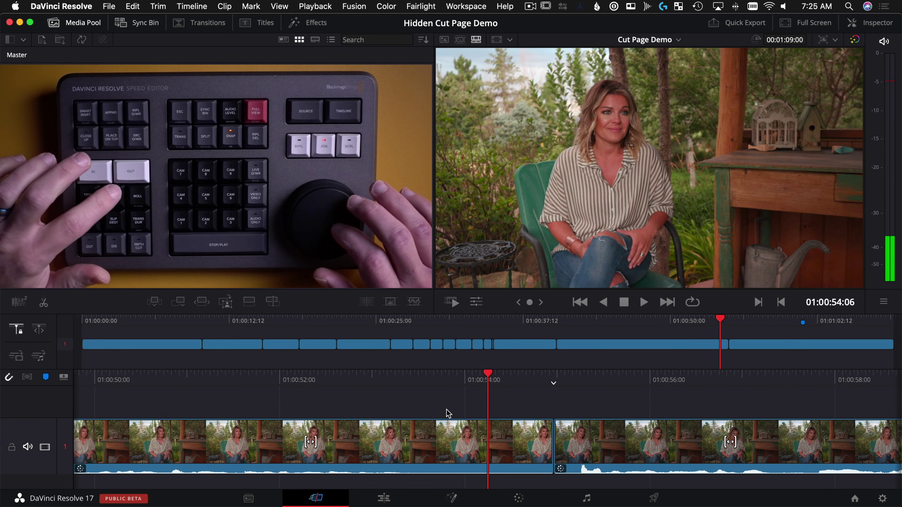
key(v)
scroll(449, 414, left, 5)
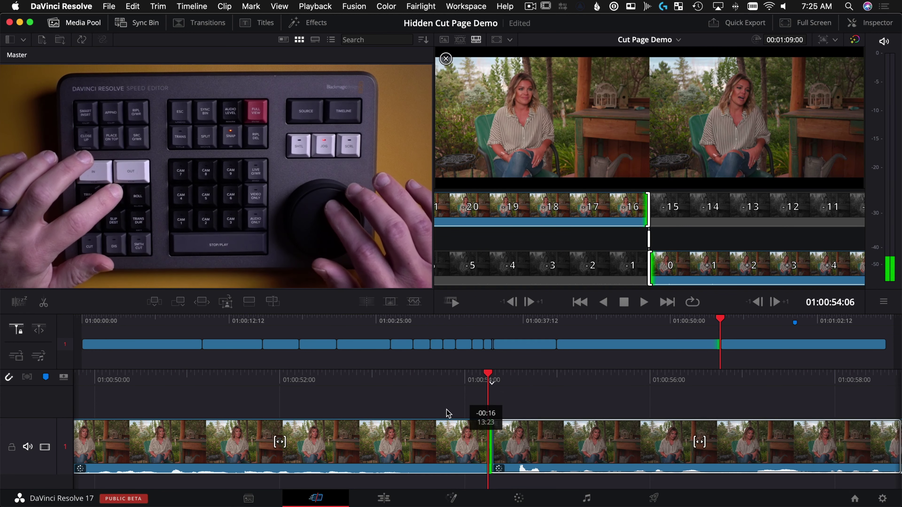
scroll(449, 414, left, 5)
scroll(448, 414, right, 5)
scroll(449, 414, left, 3)
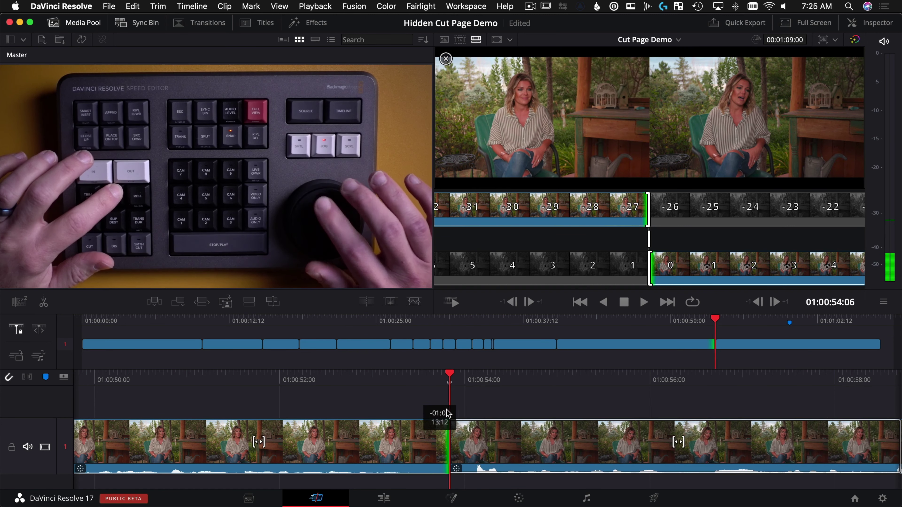
scroll(449, 413, right, 1)
key(Escape)
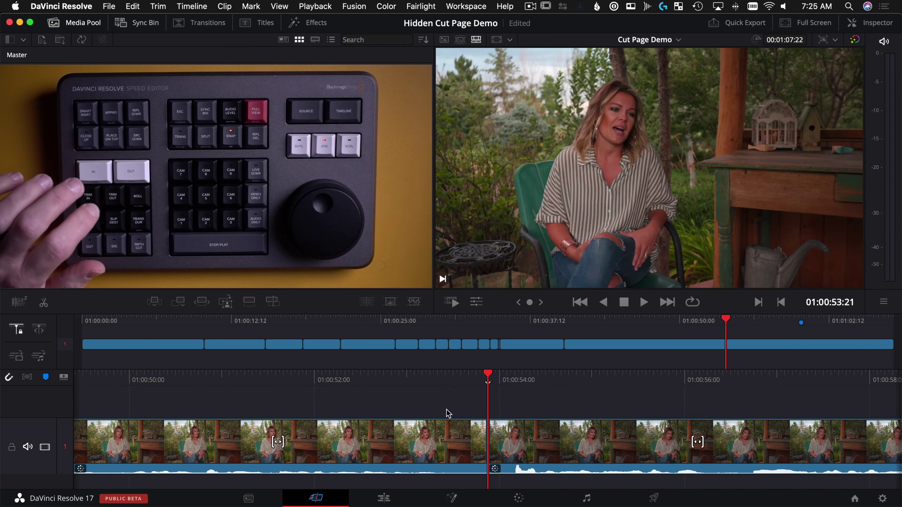
Try trimming one frame off the outgoing interview clip at the 01:00:53:21 edit in the Trim Editor.
key(t)
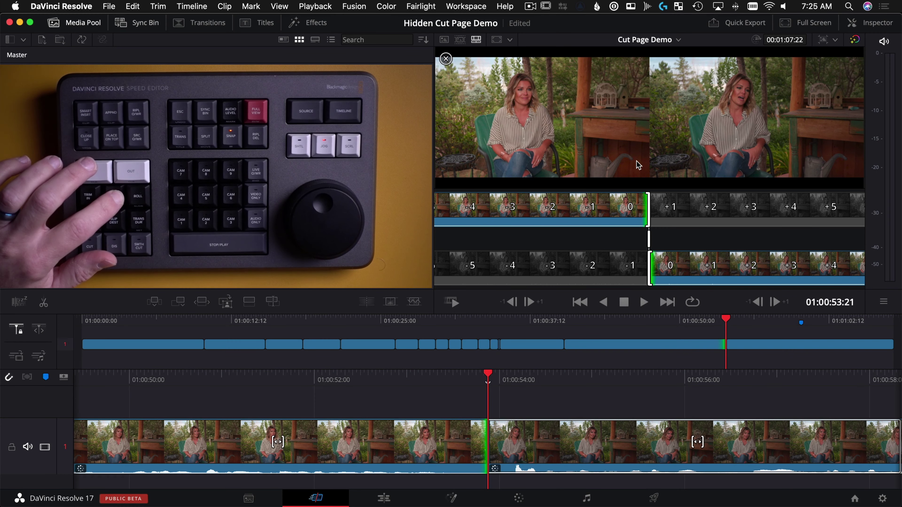
key(Escape)
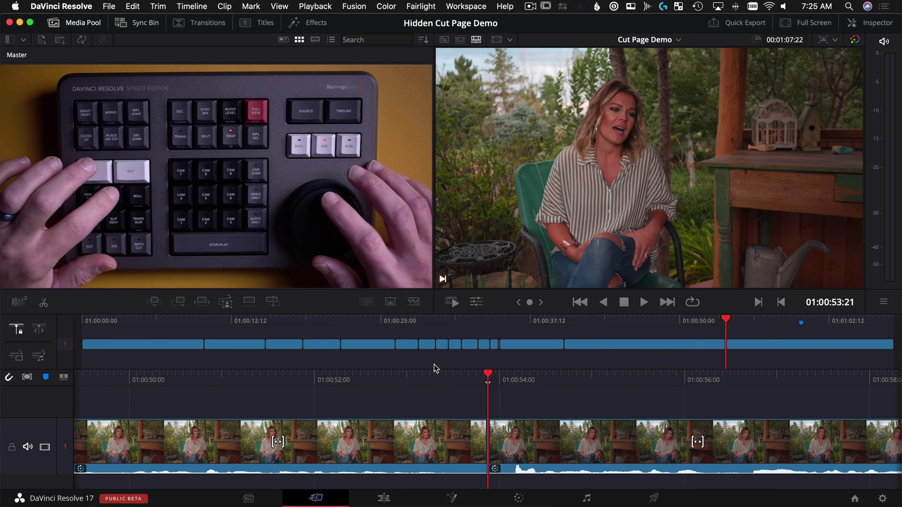
key(v)
key(comma)
key(comma)
key(comma)
key(period)
key(period)
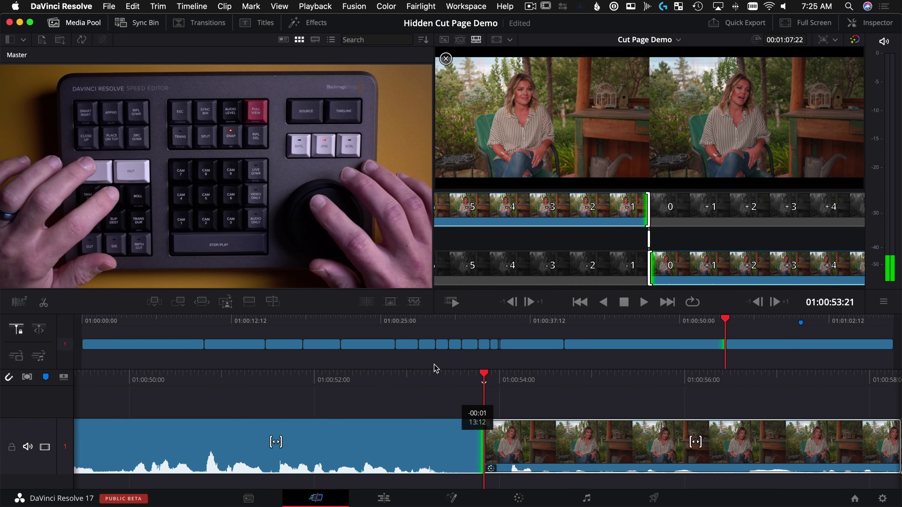
Switch the trim type at the same interview edit and try nudging it three frames forward and back.
key(u)
key(period)
key(period)
key(period)
key(comma)
key(comma)
key(comma)
key(comma)
key(comma)
key(comma)
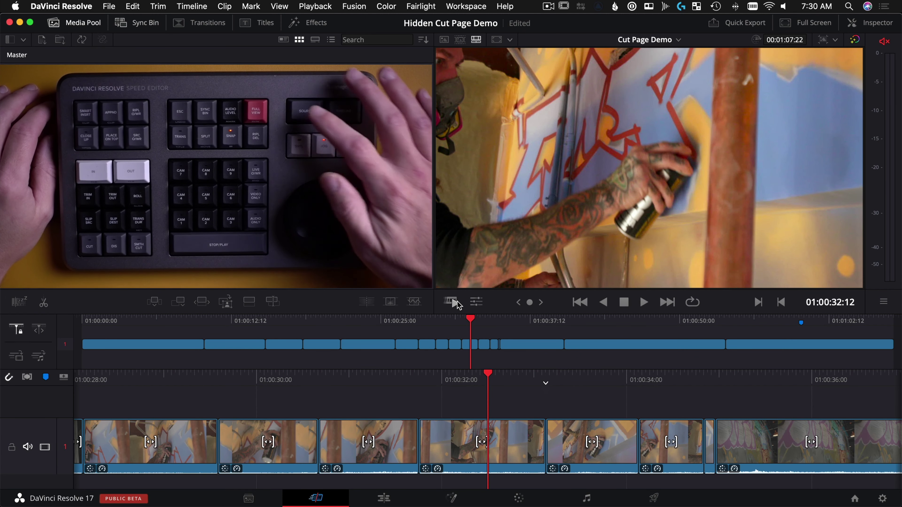
Play the C200 Footage clips as one source tape with Fast Review from the start to about 00:01:37:06.
click(456, 302)
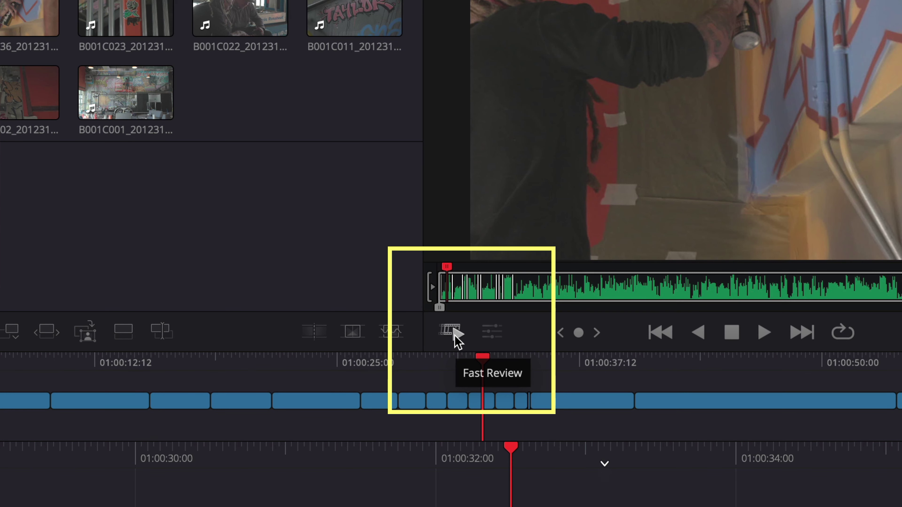
drag(446, 266, 437, 267)
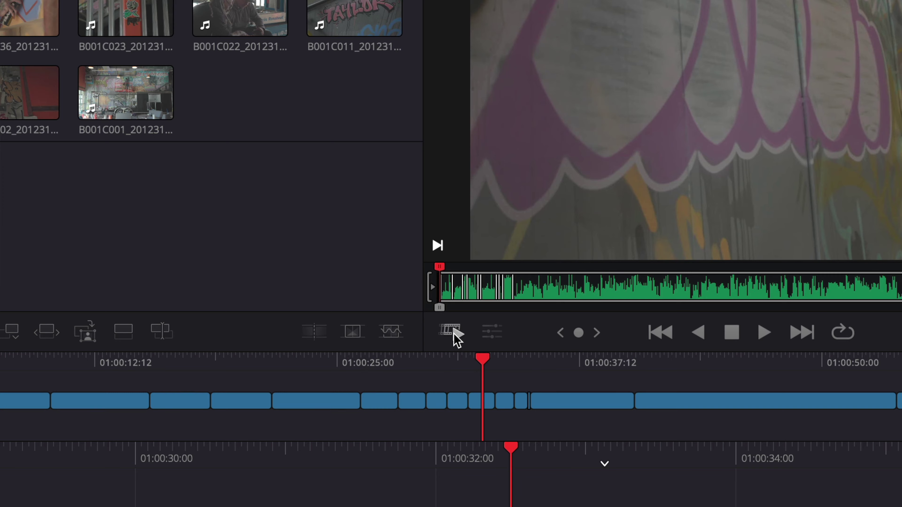
click(453, 335)
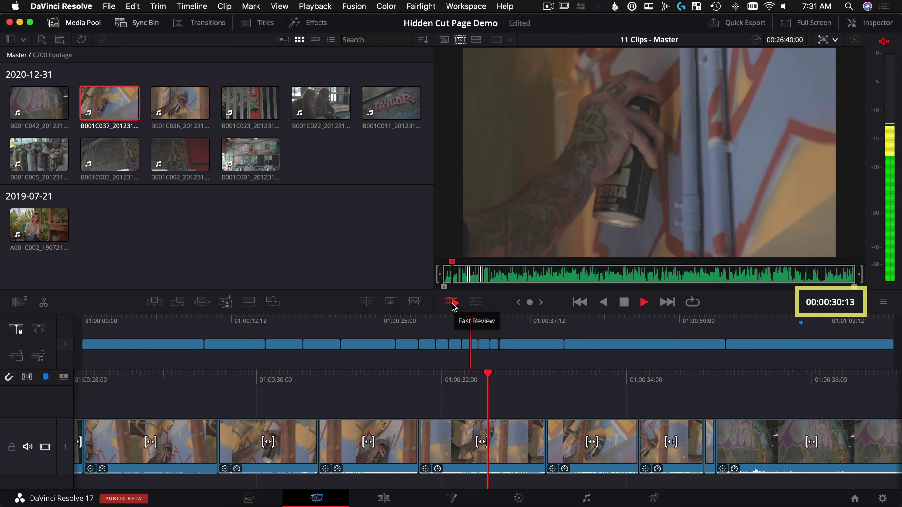
drag(454, 261, 457, 257)
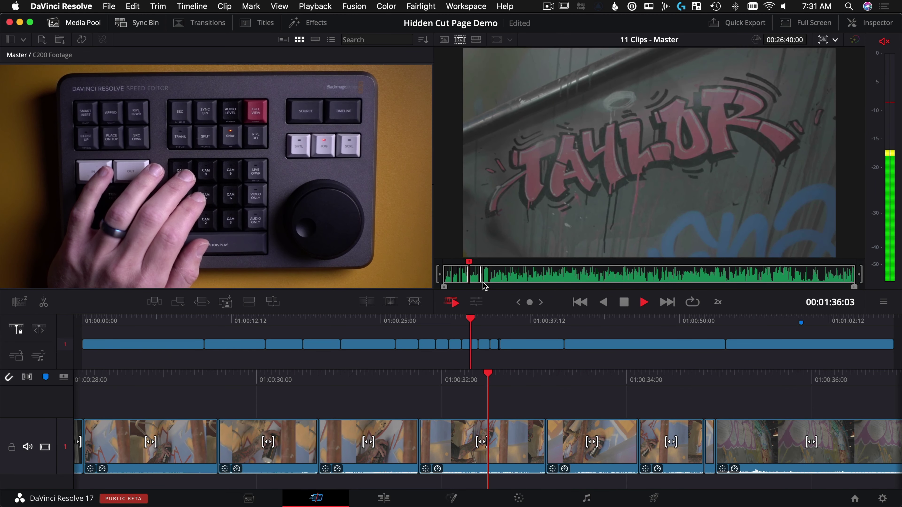
key(space)
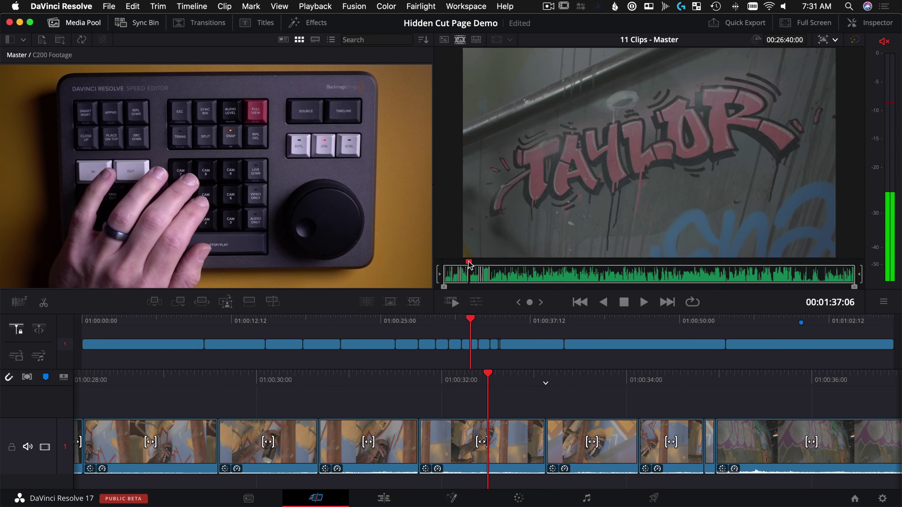
Continue the Fast Review of the C200 Footage source tape on to about 00:02:44:20.
mouse_move(469, 262)
mouse_down()
mouse_move(499, 262)
mouse_move(486, 263)
mouse_up()
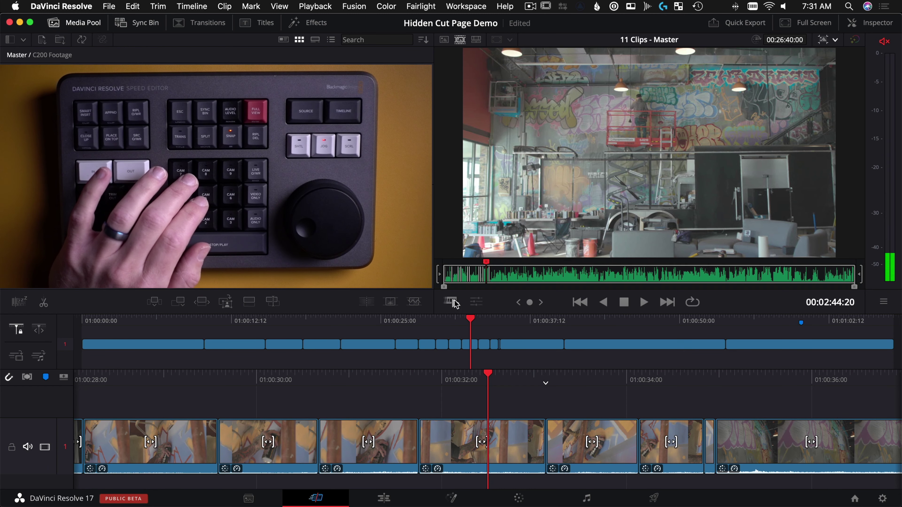
click(454, 301)
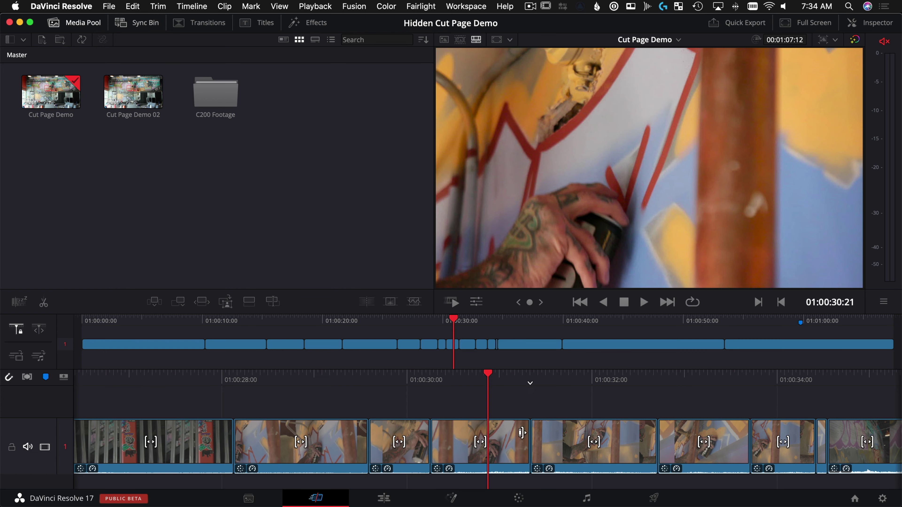
Change the duration of the spray-painting clip under the playhead at 01:00:30:21 to 1 second using the 1s preset.
right_click(506, 433)
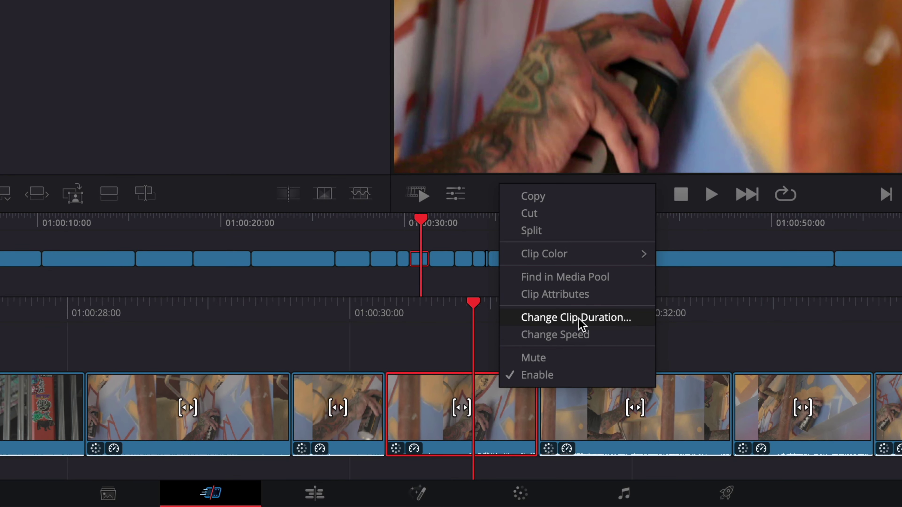
click(575, 317)
click(429, 337)
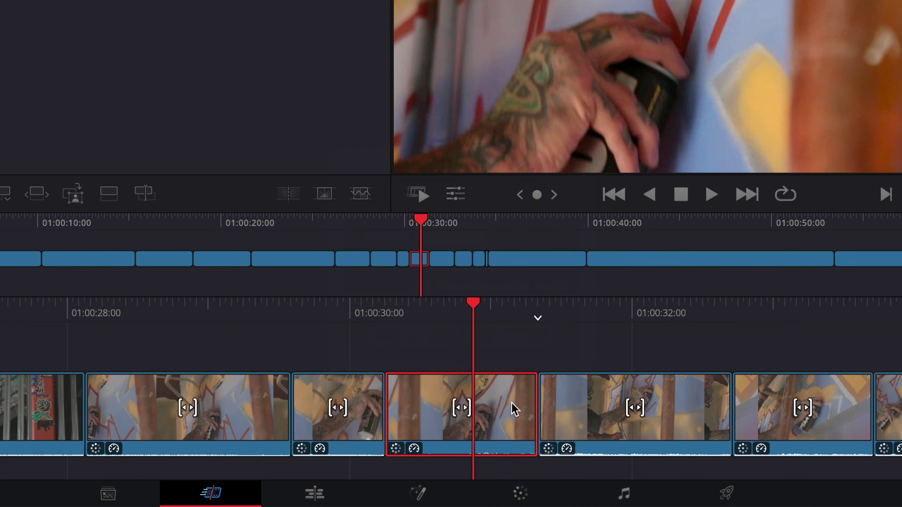
key(super+d)
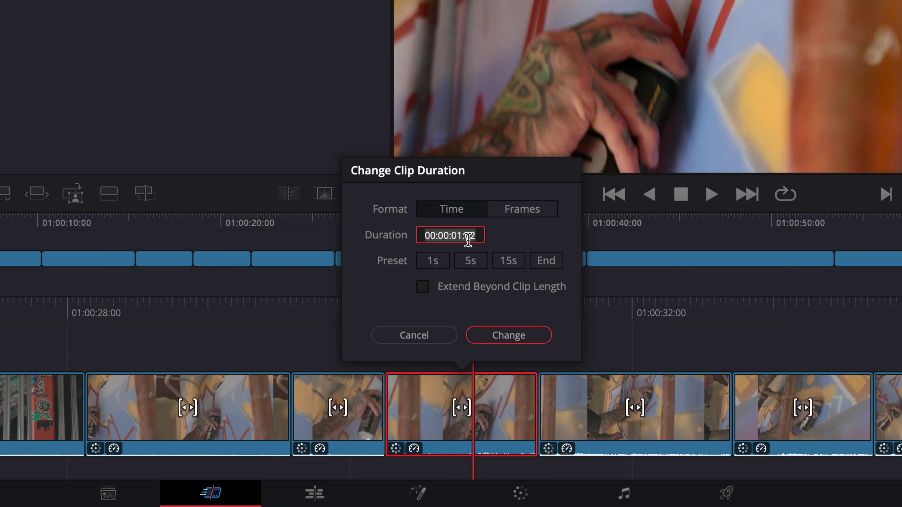
click(433, 262)
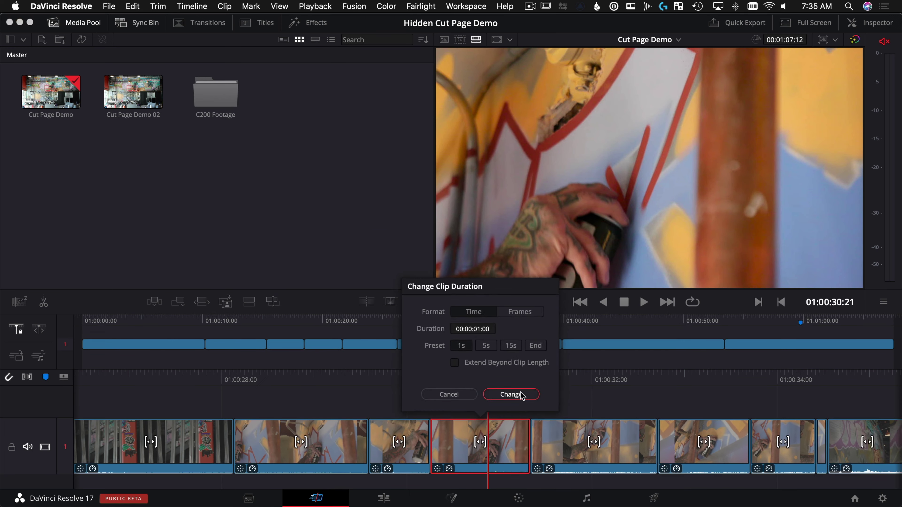
click(513, 335)
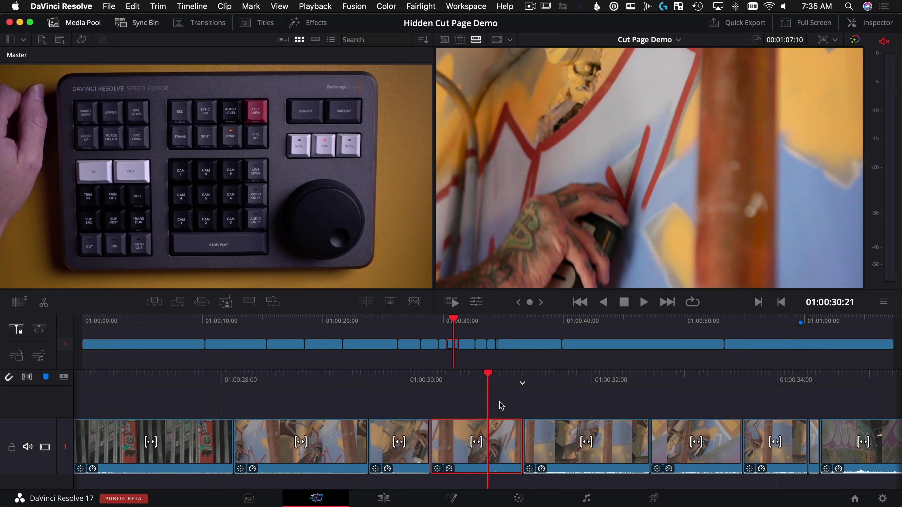
Select the six consecutive spray-painting clips around the playhead and change all their durations to 1 second.
click(501, 405)
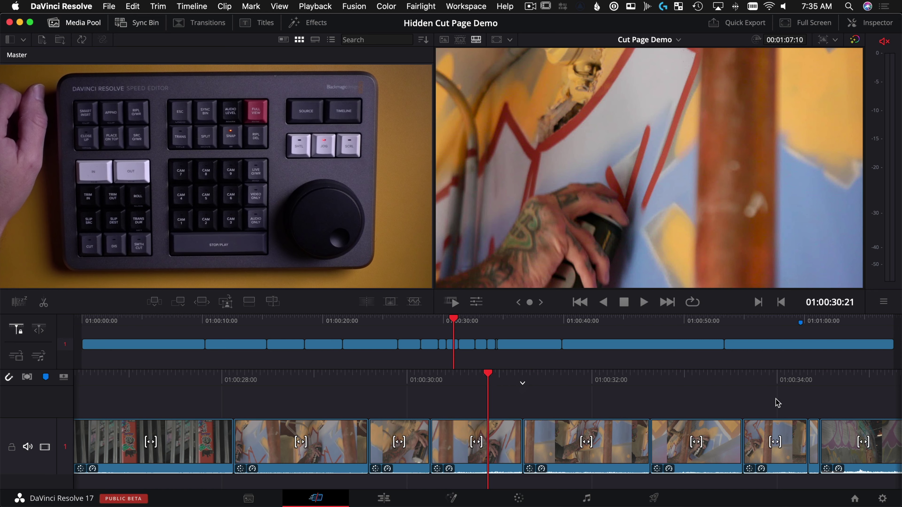
drag(777, 403, 236, 476)
key(super+d)
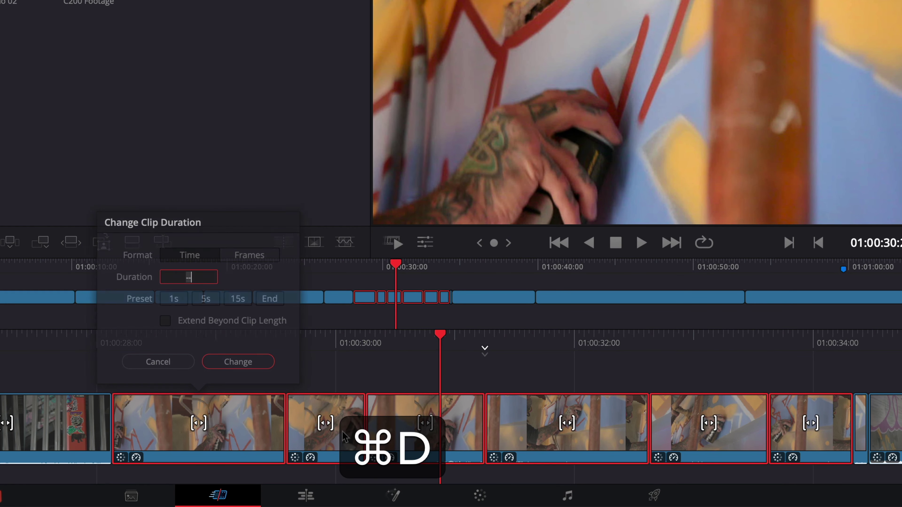
click(169, 366)
right_click(390, 412)
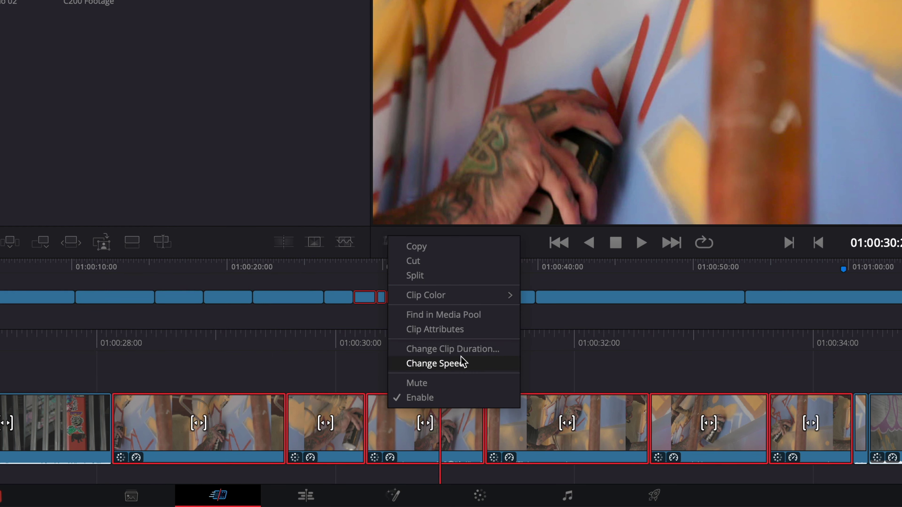
click(467, 354)
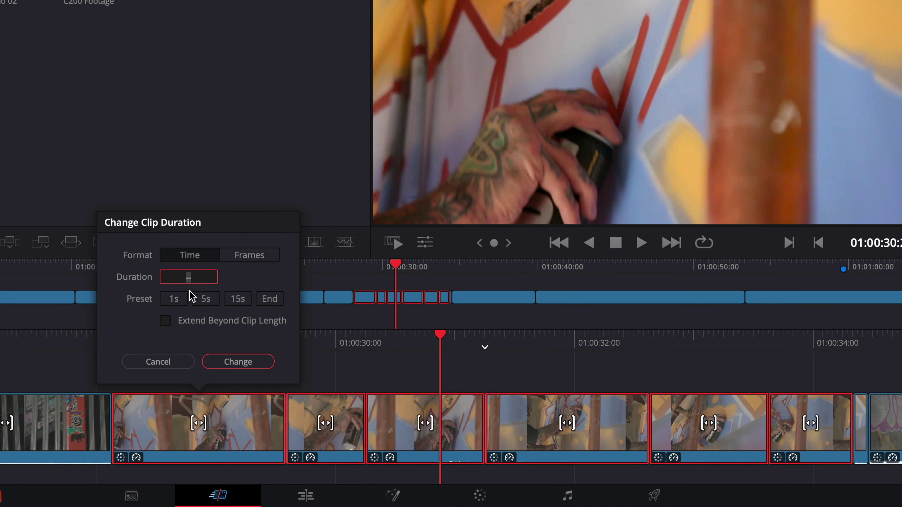
click(174, 299)
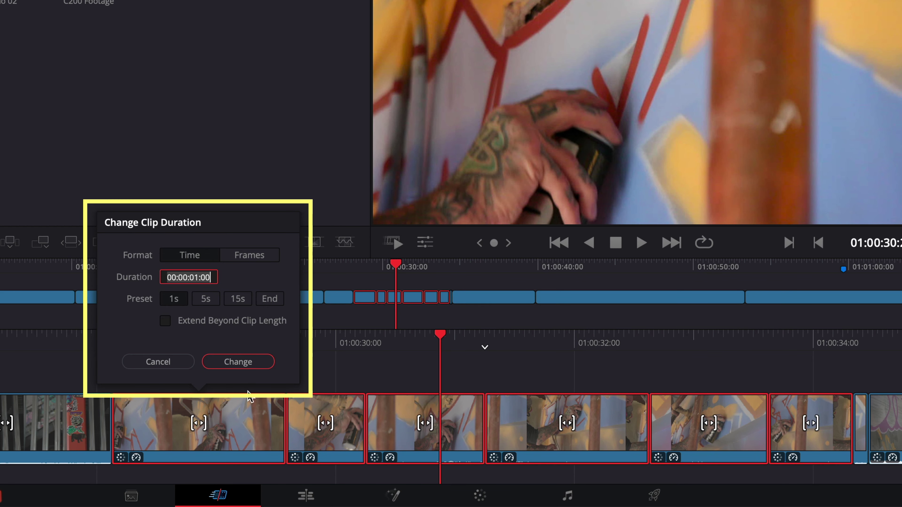
click(231, 362)
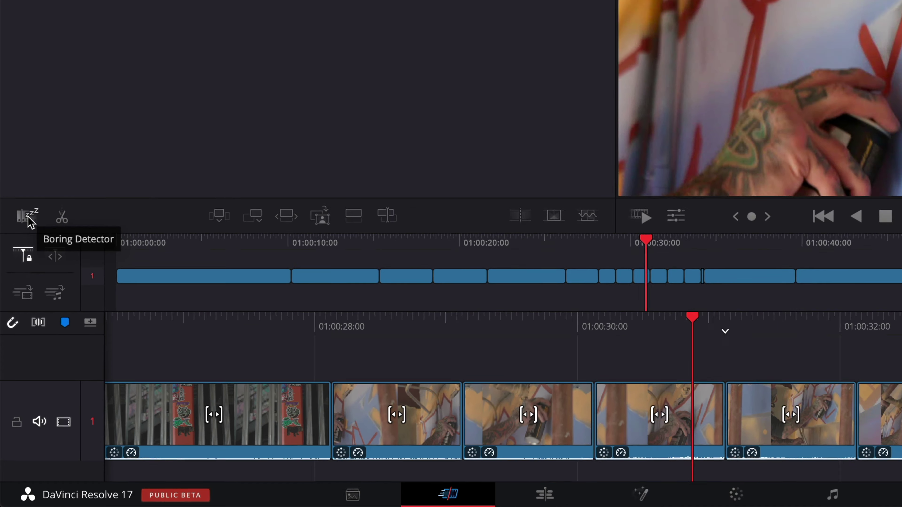
Run the Boring Detector for edits longer than 5 seconds and shorter than 5 frames, then go to the flagged jump cut near 01:00:34:03.
click(36, 179)
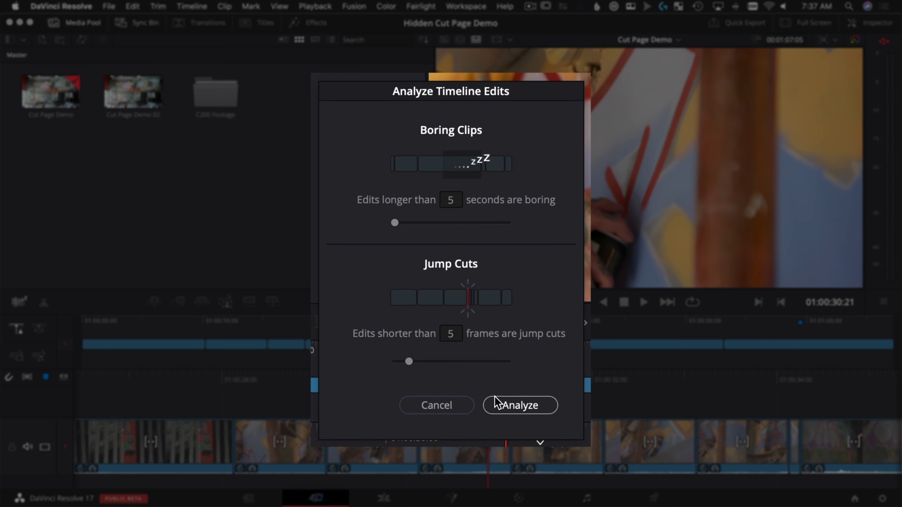
click(499, 400)
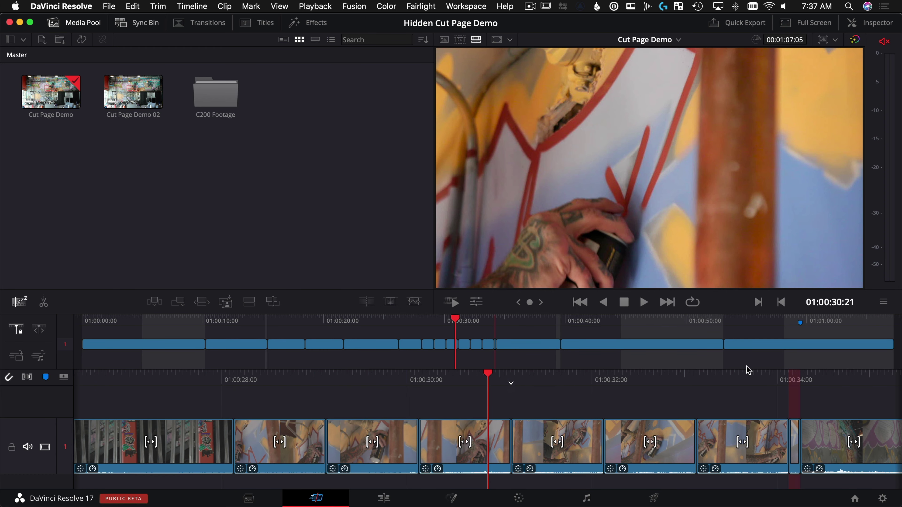
key(Right)
key(Right)
key(Right)
key(Right)
key(Right)
key(Right)
key(Right)
key(Right)
key(Right)
key(Right)
key(Right)
key(Right)
key(Right)
key(Right)
key(Right)
key(Right)
key(Right)
key(Right)
key(Right)
key(Right)
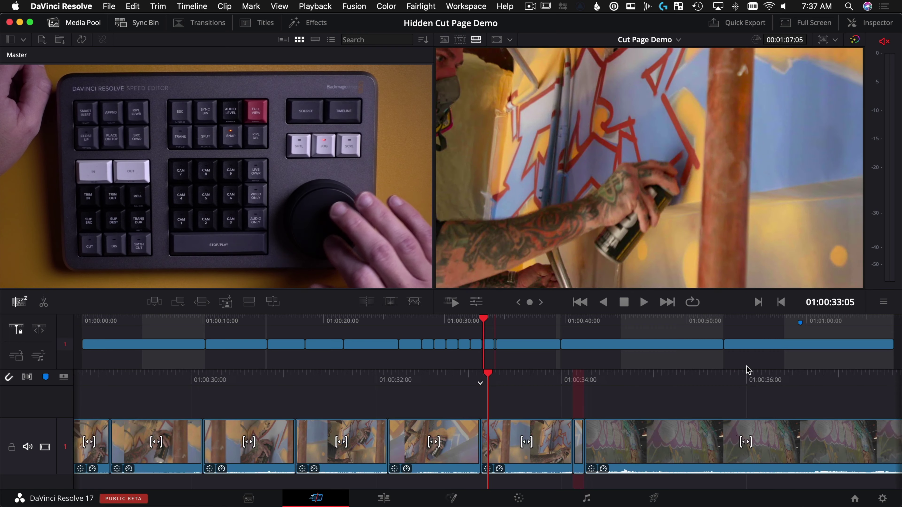
key(Right)
key(Right)
key(Right)
key(Right)
key(Right)
key(Right)
key(Right)
key(Right)
key(Right)
key(Right)
key(Right)
key(Right)
key(Right)
key(Right)
key(Right)
key(Right)
key(Right)
key(Right)
key(Right)
key(Right)
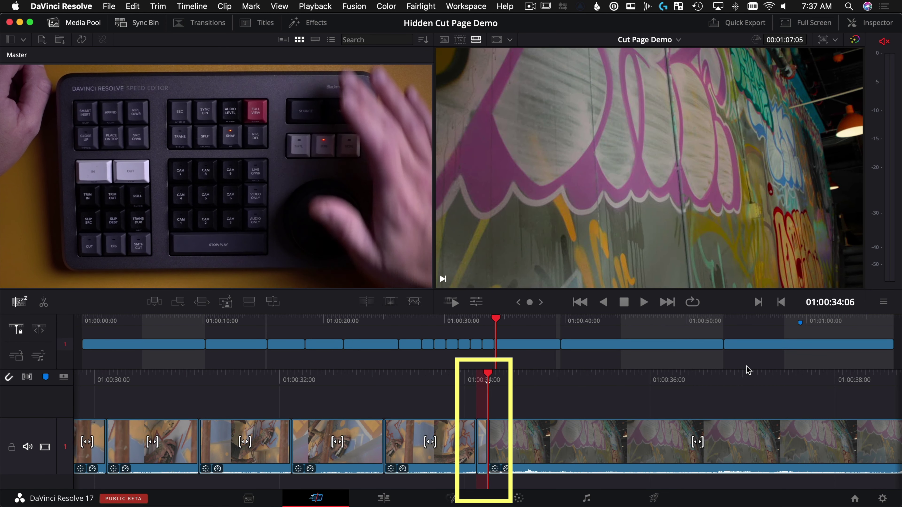
Step through the flagged jump cut before the graffiti wall clip and delete that tiny clip from the timeline.
key(Left)
key(Left)
key(Left)
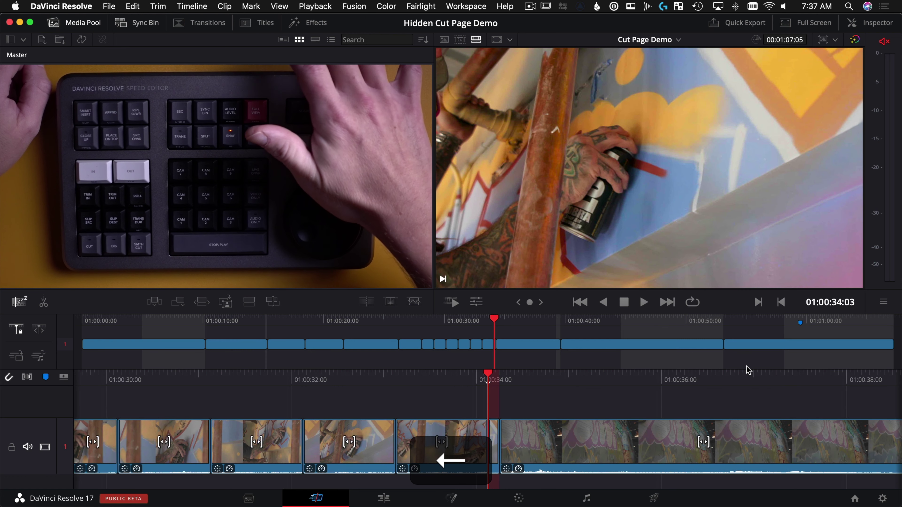
key(Right)
key(Right)
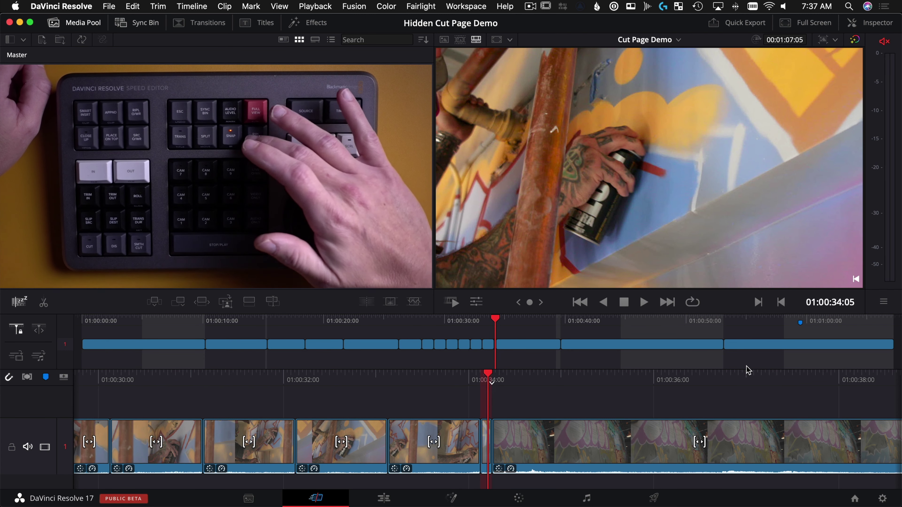
key(Delete)
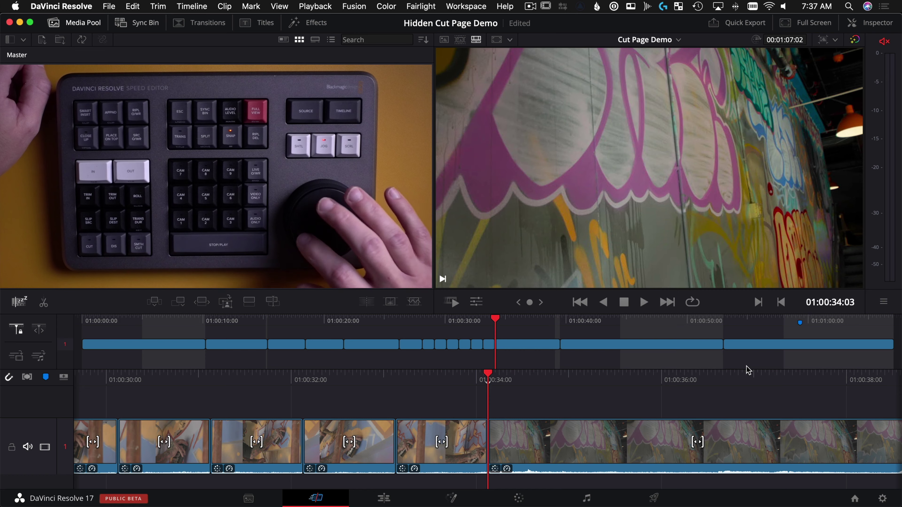
Move the playhead back to 01:00:07:04 in the opening clip and rerun the Boring Detector with 5 seconds and 5 frames.
key(Left)
key(Left)
key(Left)
key(Left)
key(Left)
key(Left)
key(Left)
key(Left)
key(Left)
key(Left)
key(Left)
key(Left)
key(Left)
key(Left)
key(Left)
key(Left)
key(Left)
key(Left)
key(Left)
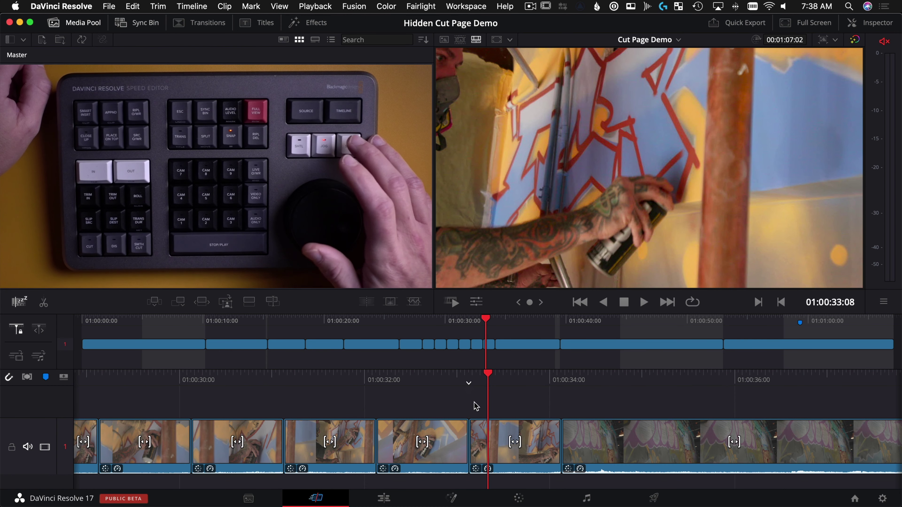
scroll(476, 406, left, 20)
scroll(475, 406, right, 6)
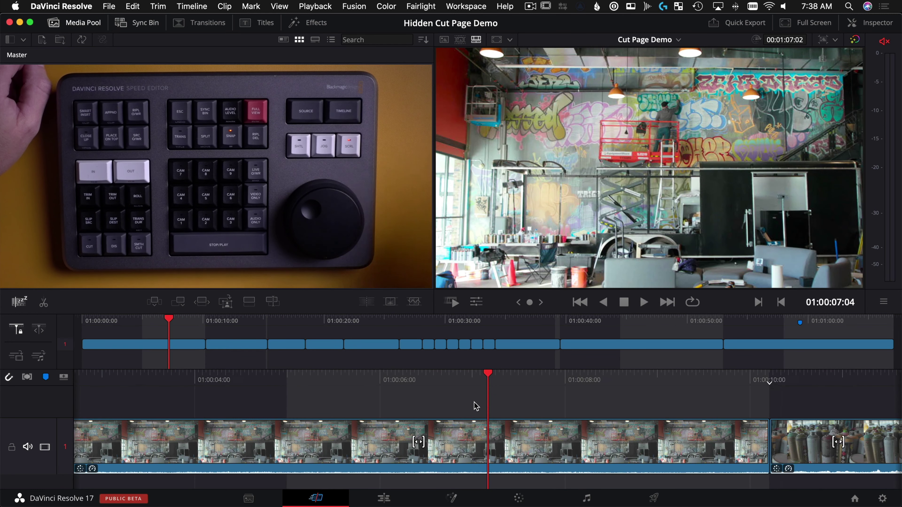
click(17, 302)
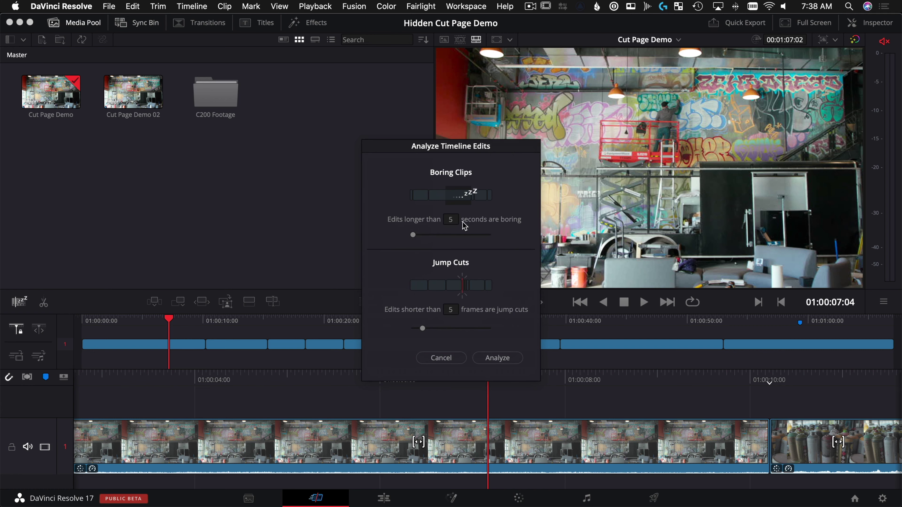
click(499, 357)
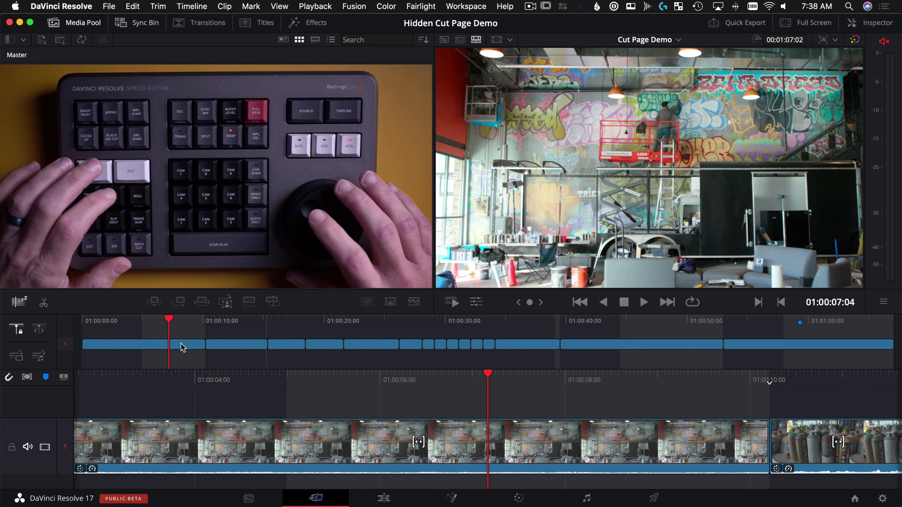
Ripple trim the end of the opening workshop clip so it runs about 4.5 seconds, and review the new edit.
key(comma)
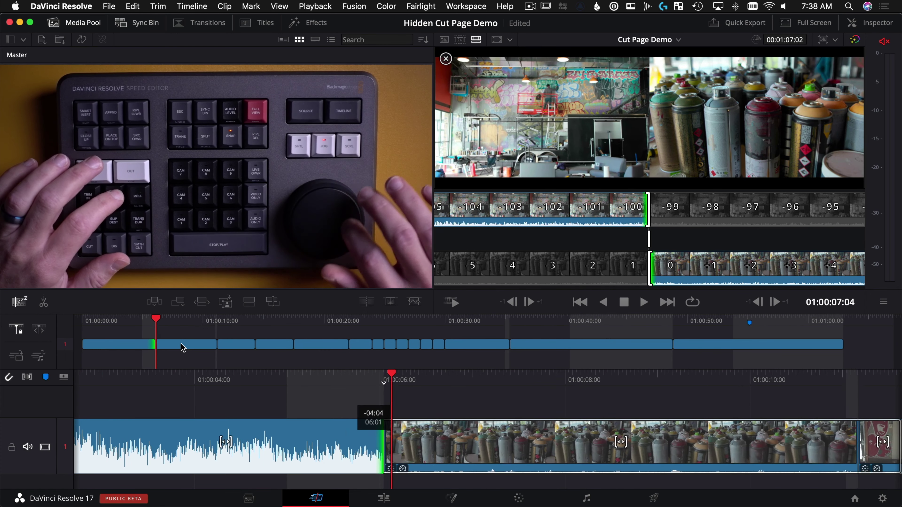
key(comma)
key(Right)
key(Right)
key(Right)
key(Right)
key(Right)
key(Right)
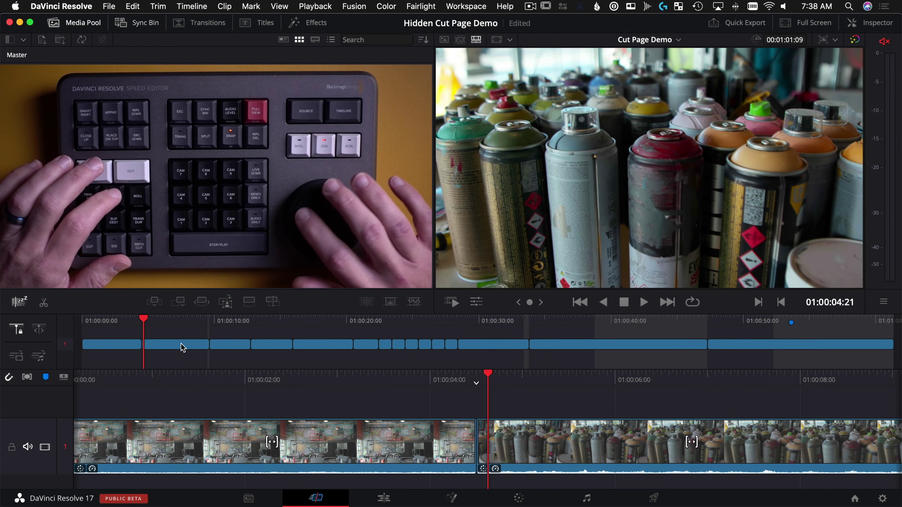
key(Left)
key(Left)
key(Left)
key(Left)
key(Left)
key(Left)
key(Left)
key(Left)
key(Left)
key(Left)
key(Left)
key(Left)
key(Left)
key(Left)
key(Left)
key(Left)
key(Left)
key(Left)
key(Left)
key(Left)
key(Right)
key(Right)
key(Right)
key(Right)
key(Right)
key(Right)
key(Right)
key(Right)
key(Right)
key(Right)
key(Right)
key(Right)
key(Right)
key(Right)
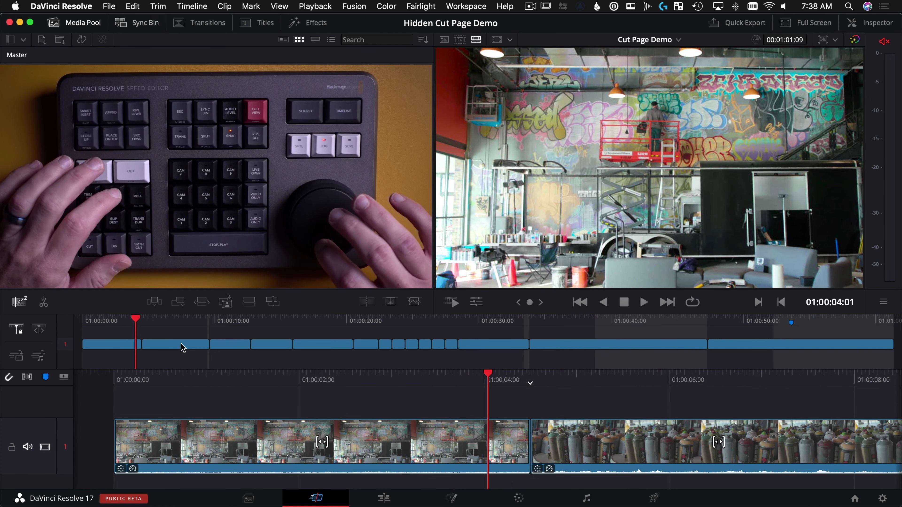
Ripple trim about 7 frames off the end of the spray can clip in the Trim Editor.
key(Right)
key(Right)
key(Right)
key(Right)
key(Right)
key(Right)
key(Right)
key(Right)
key(Right)
key(Right)
key(Right)
key(Right)
key(Right)
key(Right)
key(Right)
key(Right)
key(Right)
key(Right)
key(Right)
key(Right)
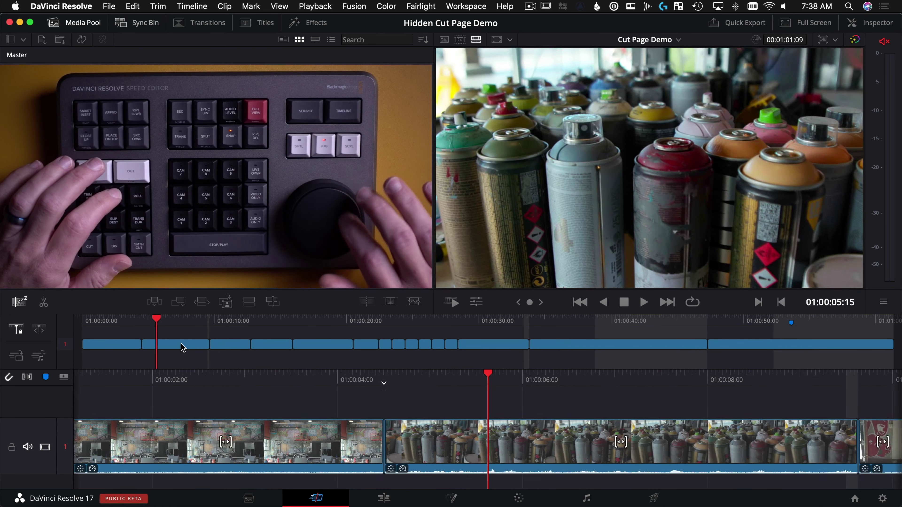
key(comma)
key(comma)
key(comma)
key(comma)
key(comma)
key(comma)
key(comma)
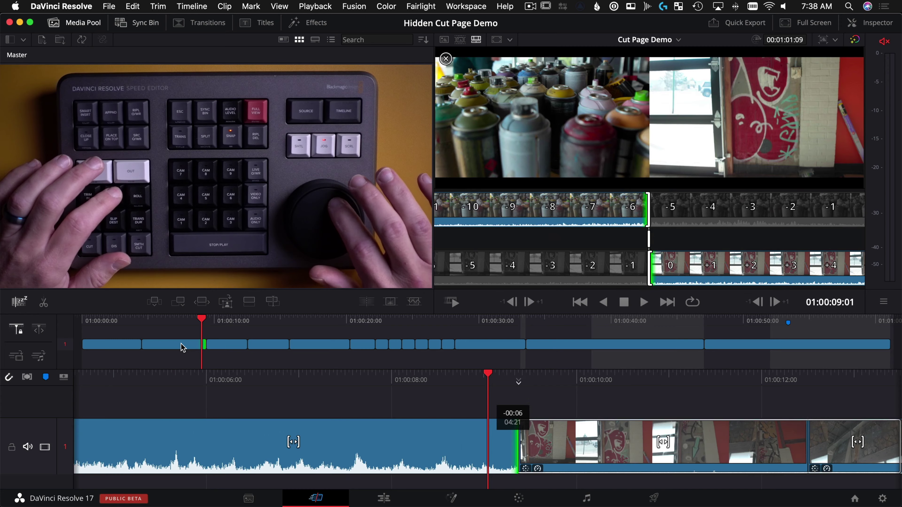
Trim about 13 frames off the end of the graffiti wall clip before the first interview clip.
key(Right)
key(Right)
key(Right)
key(Right)
key(Right)
key(Right)
key(Right)
key(Right)
key(Right)
key(Right)
key(Right)
key(Right)
key(Right)
key(Right)
key(Right)
key(Right)
key(Right)
key(Right)
key(Right)
key(Right)
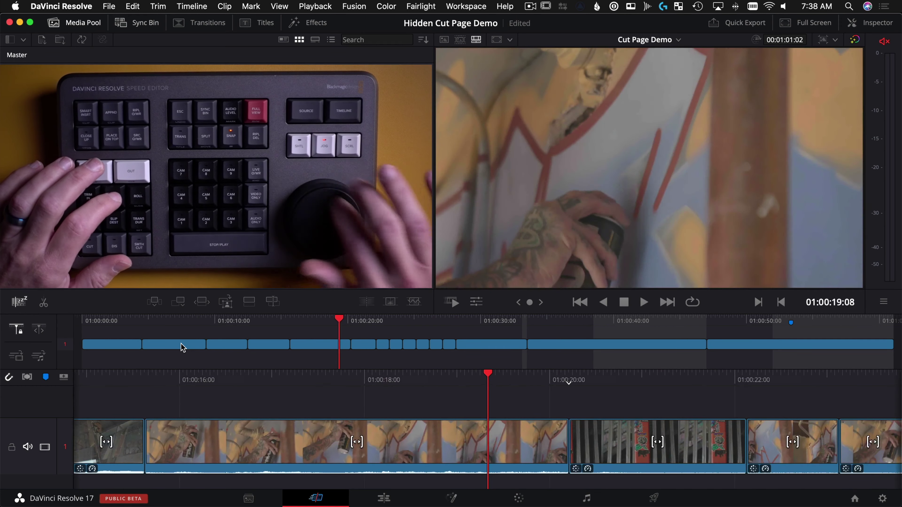
key(k)
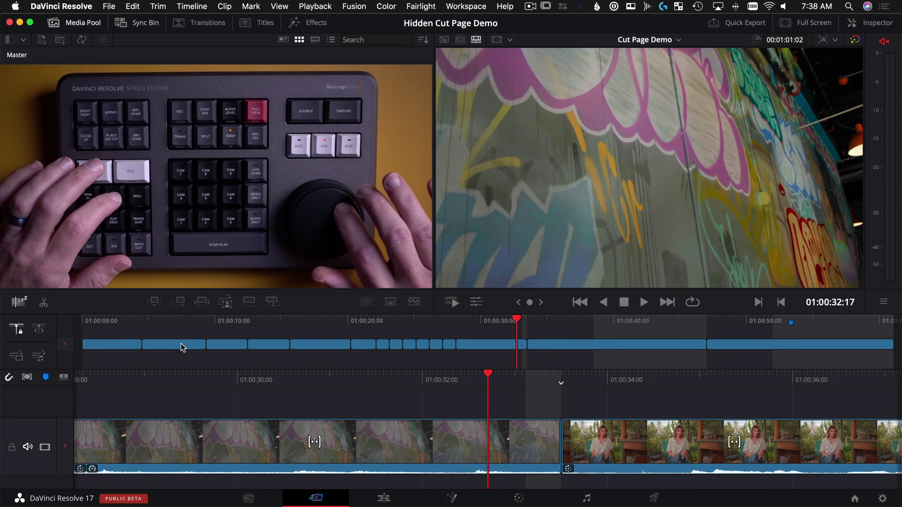
key(shift+])
Ripple trim about 8 seconds 21 frames off the end of the first interview clip in the Trim Editor.
key(l)
key(l)
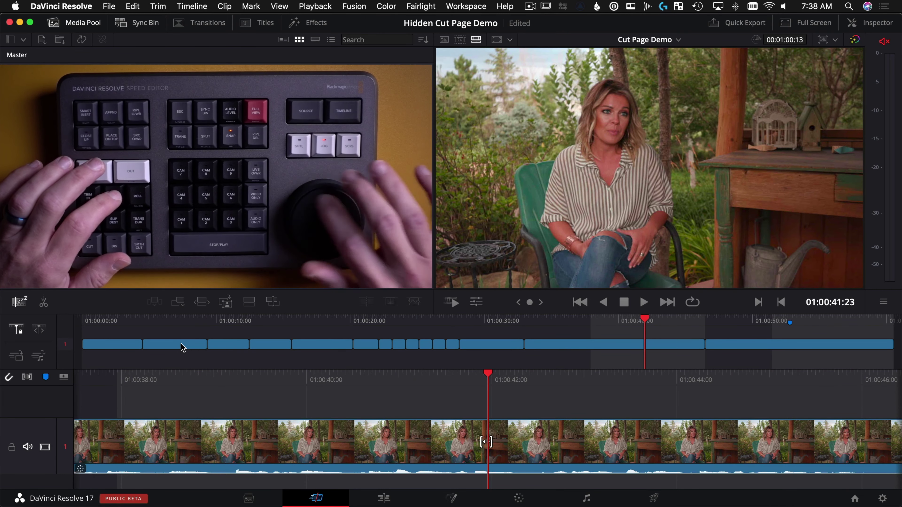
key(Right)
key(comma)
key(comma)
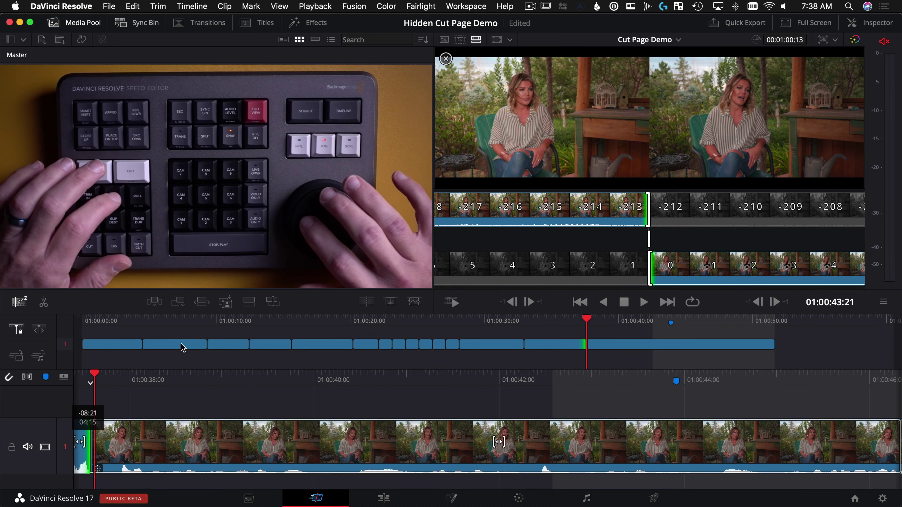
key(period)
key(comma)
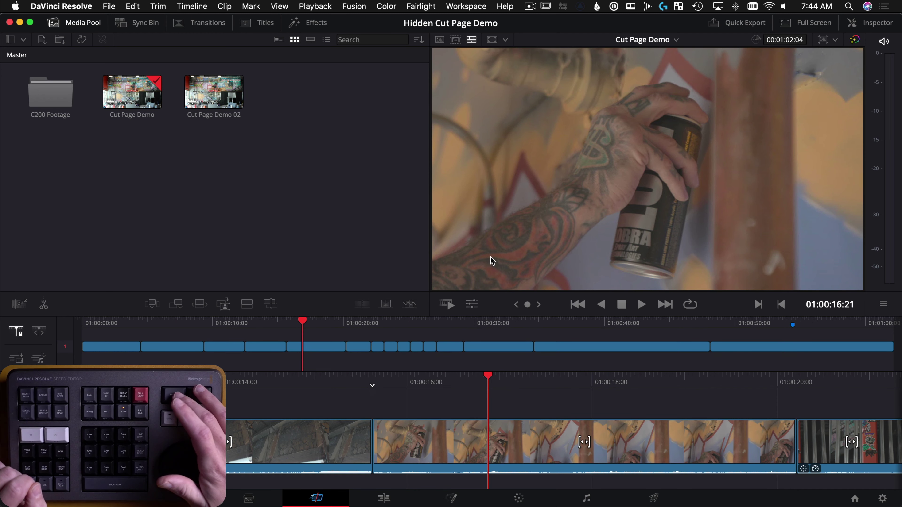
Switch to the C200 Footage source tape and jog it back to about 00:24:18:22.
key(q)
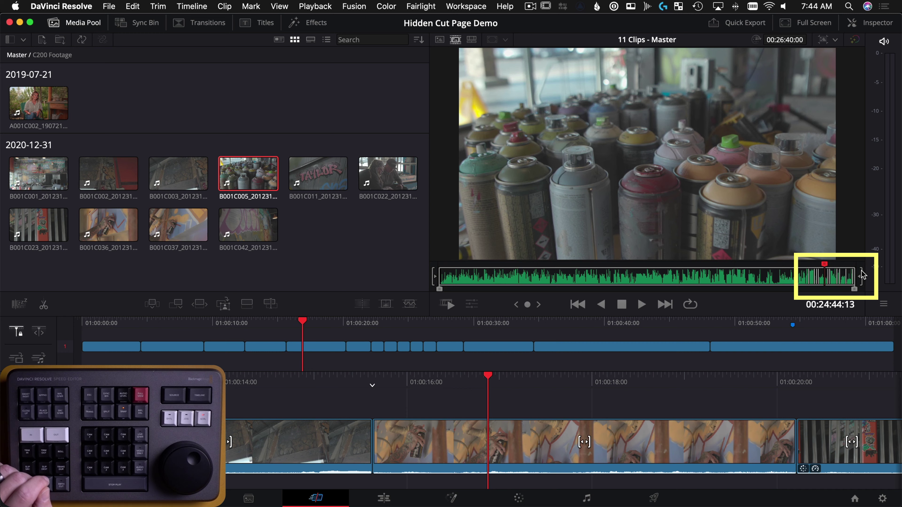
scroll(815, 255, up, 10)
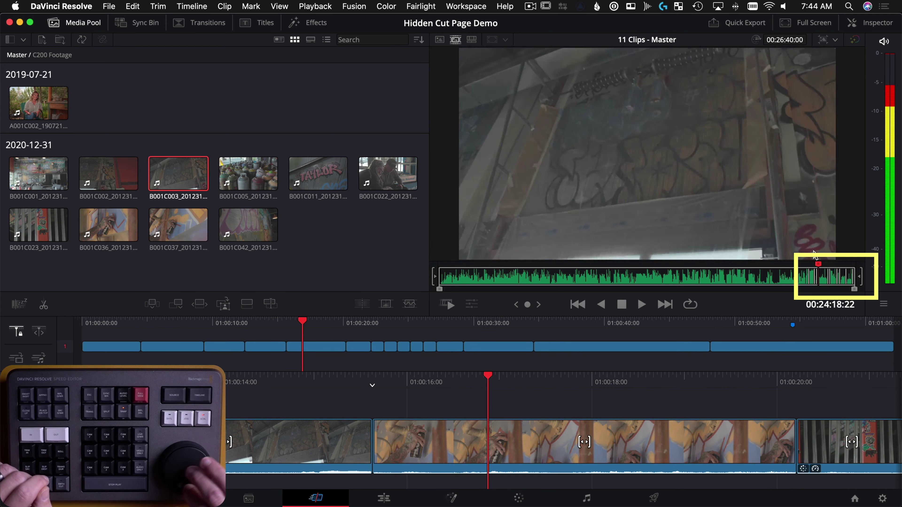
Jog the source tape through the spray can and TAYLOR graffiti clips, stopping in the spray can clip at about 00:24:44:19.
scroll(815, 255, down, 3)
scroll(815, 255, down, 10)
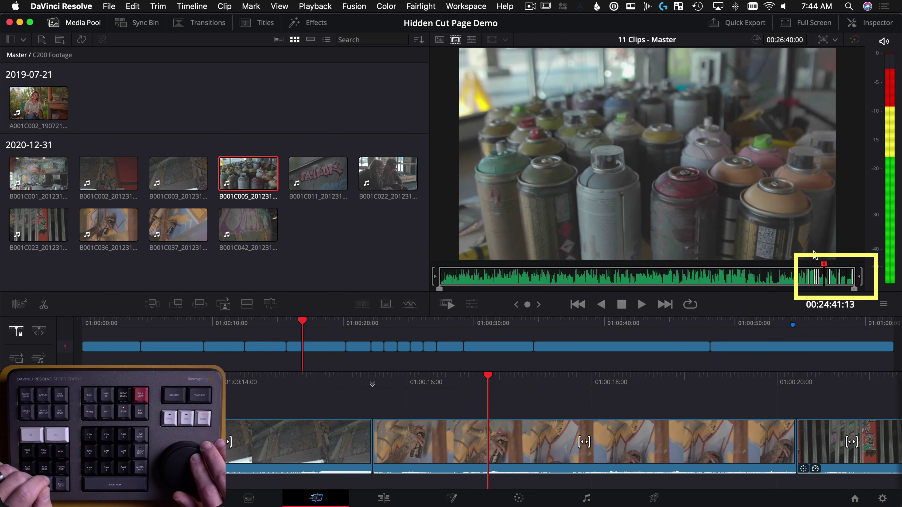
scroll(815, 255, up, 5)
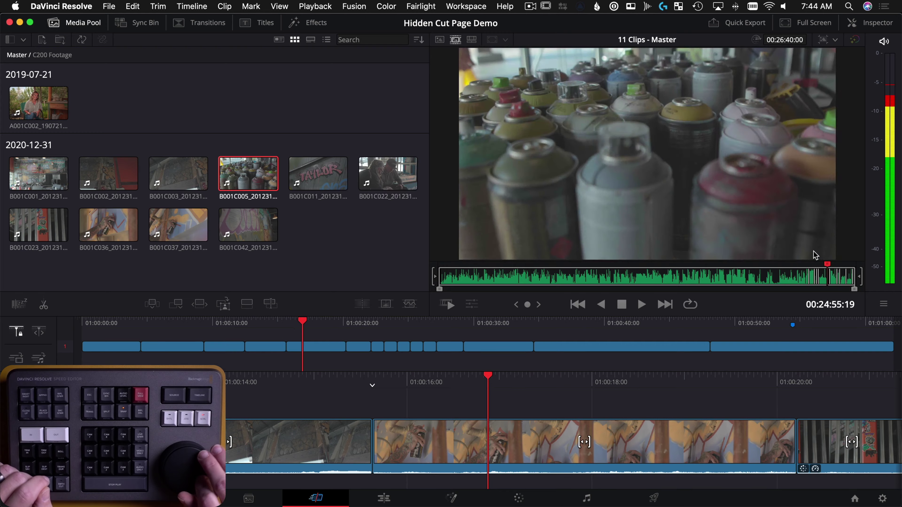
scroll(815, 255, down, 2)
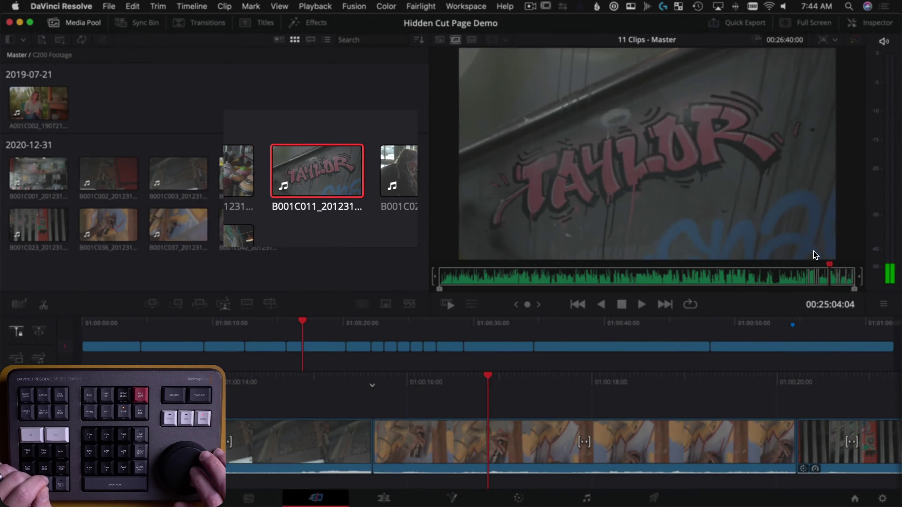
scroll(815, 255, down, 2)
scroll(815, 255, up, 3)
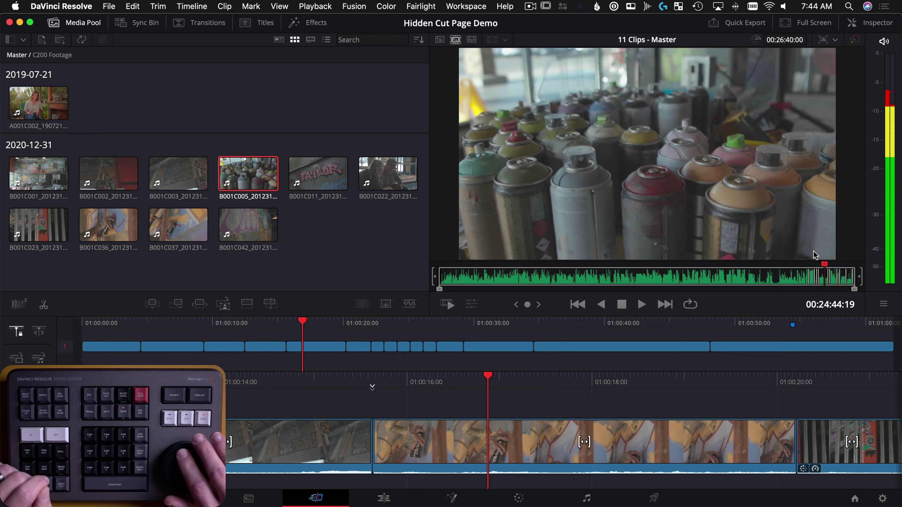
Jog the source tape forward into clip B001C022 and back to the spray can clip at about 00:24:42:19.
key(l)
scroll(815, 255, down, 4)
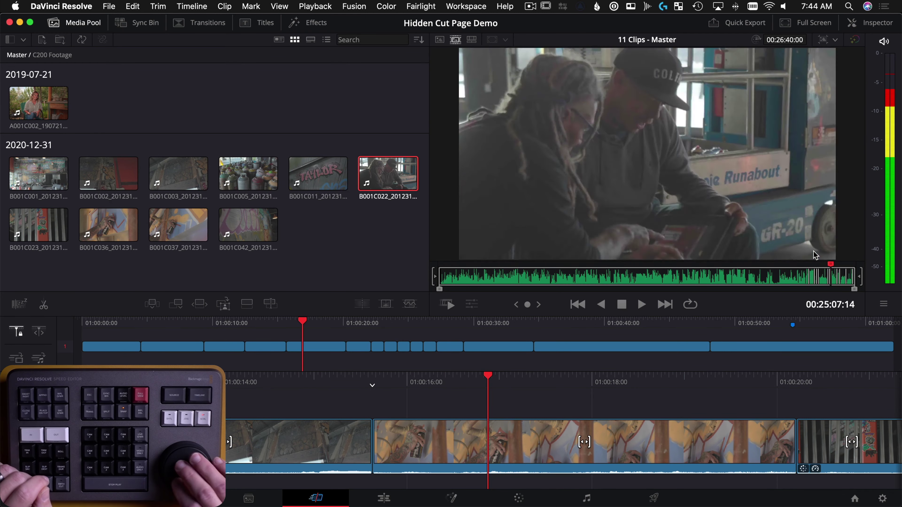
scroll(815, 255, up, 3)
scroll(815, 255, down, 2)
scroll(815, 255, down, 2)
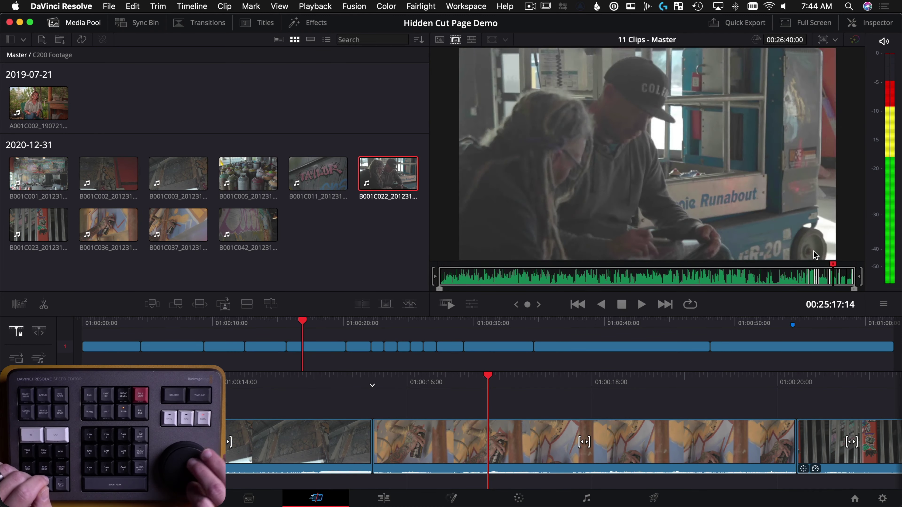
scroll(815, 255, up, 4)
scroll(815, 255, down, 1)
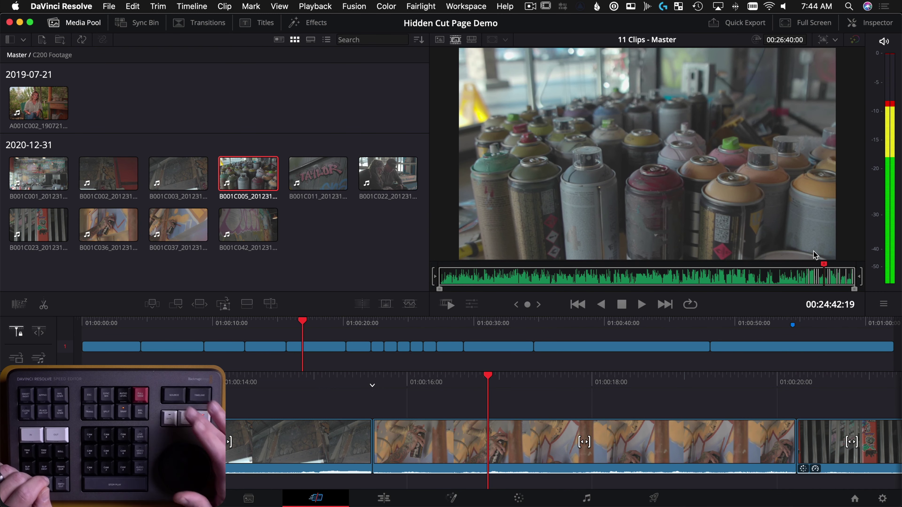
Narrow the source tape to the 2020-12-31 clips and back out to the whole bin, and view the media sorting options.
key(q)
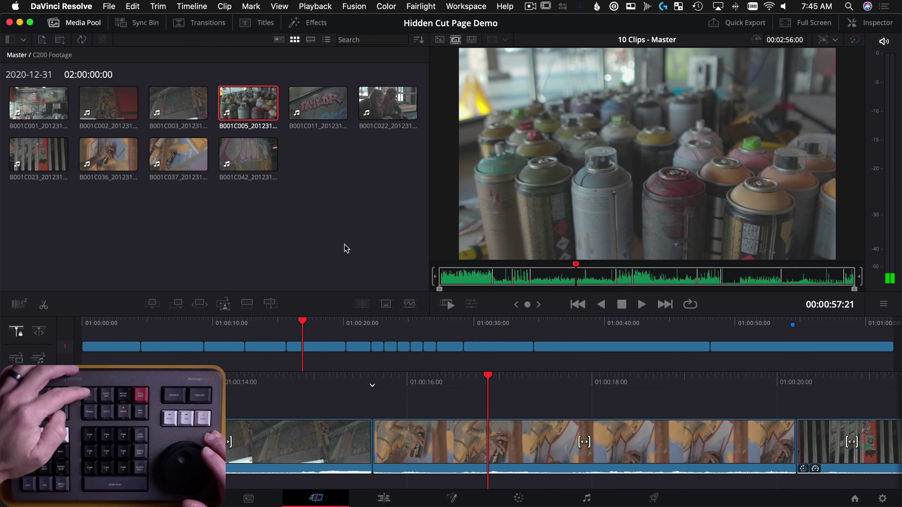
key(Escape)
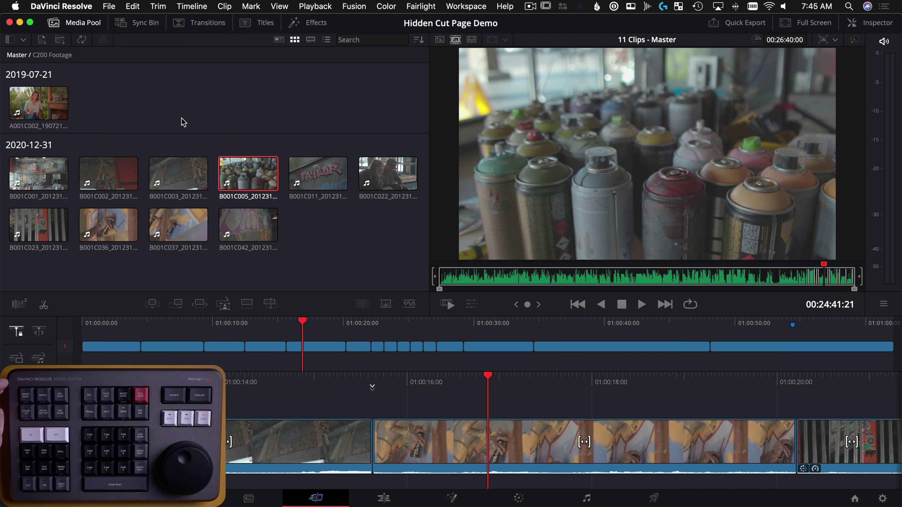
click(418, 40)
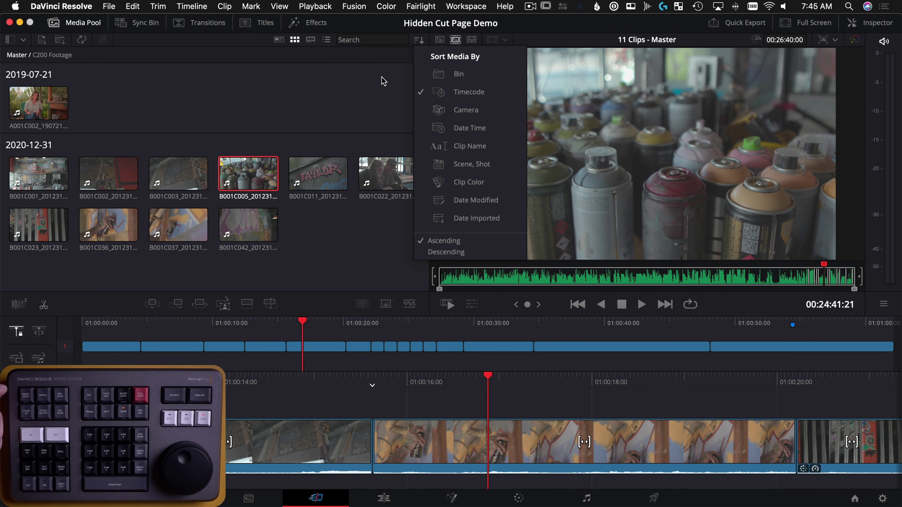
click(358, 99)
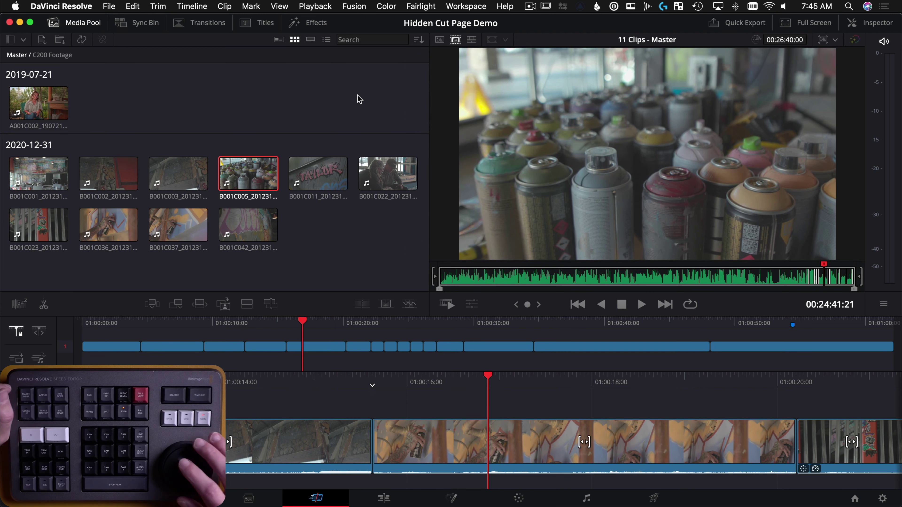
Jog the C200 Footage source tape back to clip B001C001 at about 00:23:49:21.
scroll(360, 100, down, 10)
scroll(360, 100, up, 20)
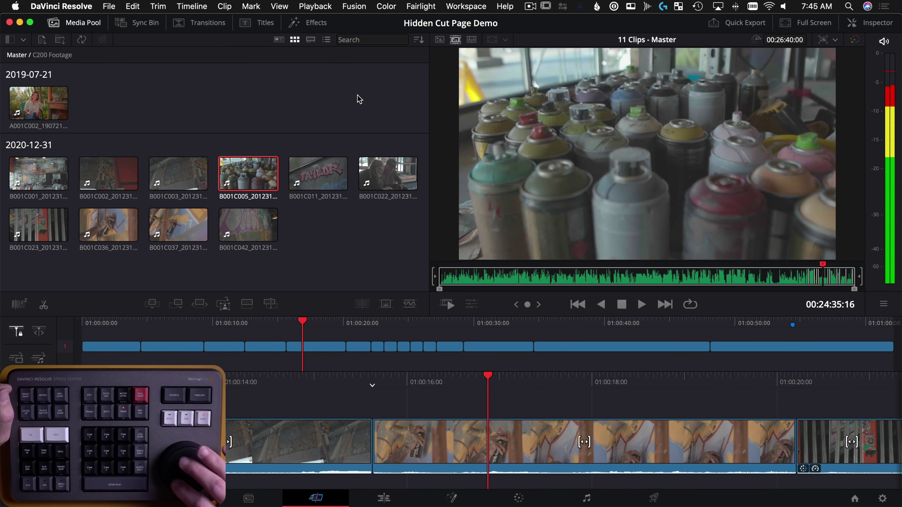
scroll(359, 100, down, 10)
key(Up)
key(Up)
key(Up)
key(Up)
key(Up)
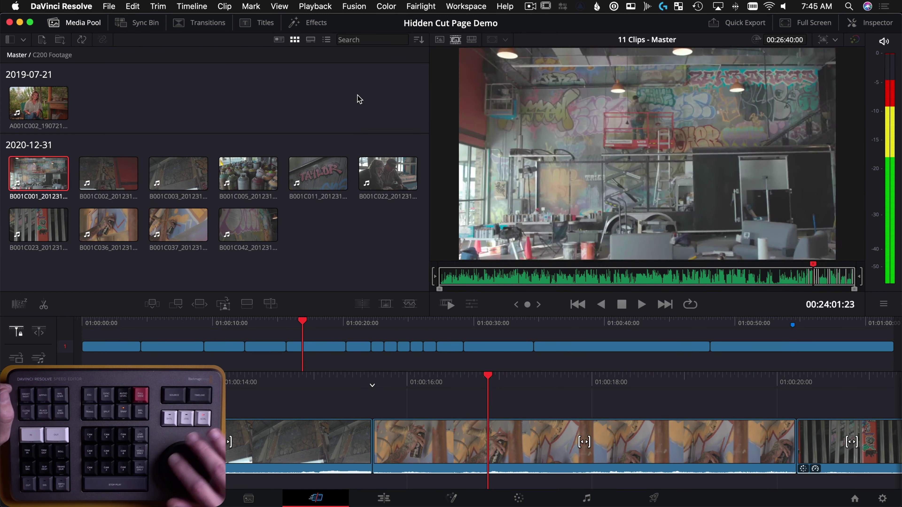
key(Down)
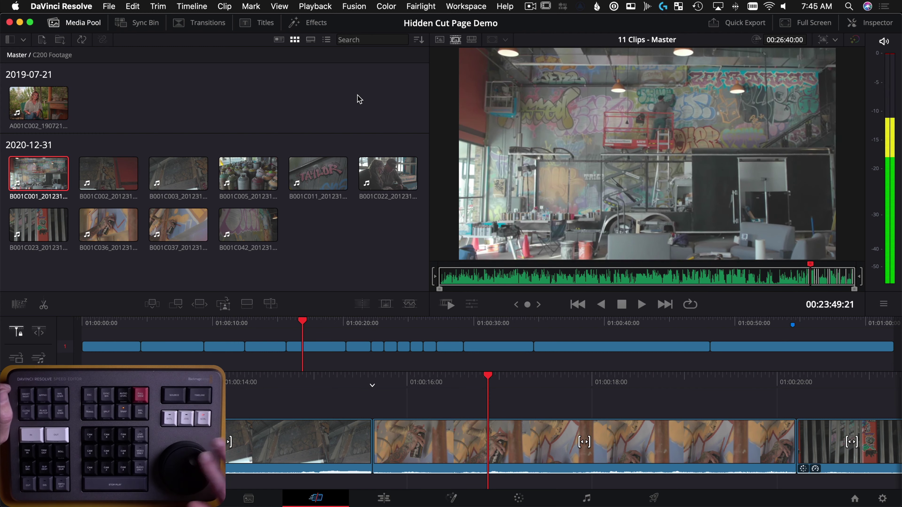
View clip B001C001 on its own in the source viewer and return to the source tape.
click(439, 40)
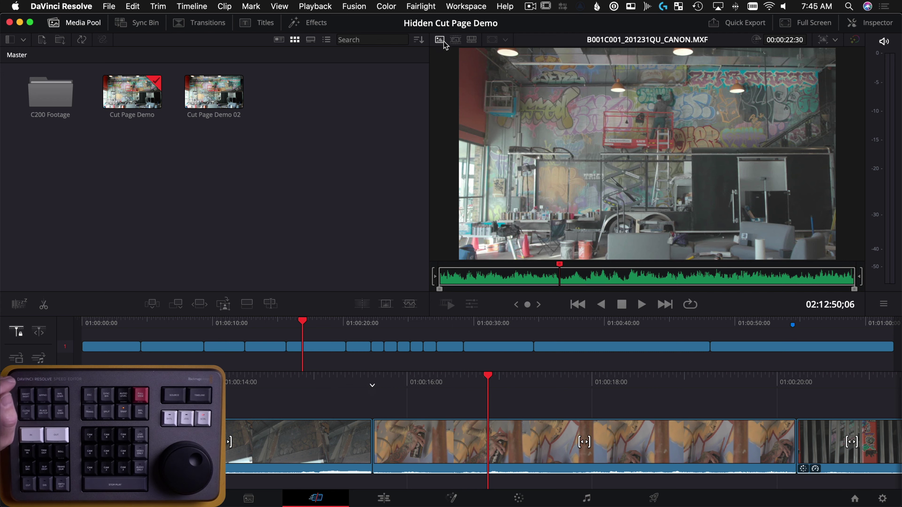
click(456, 40)
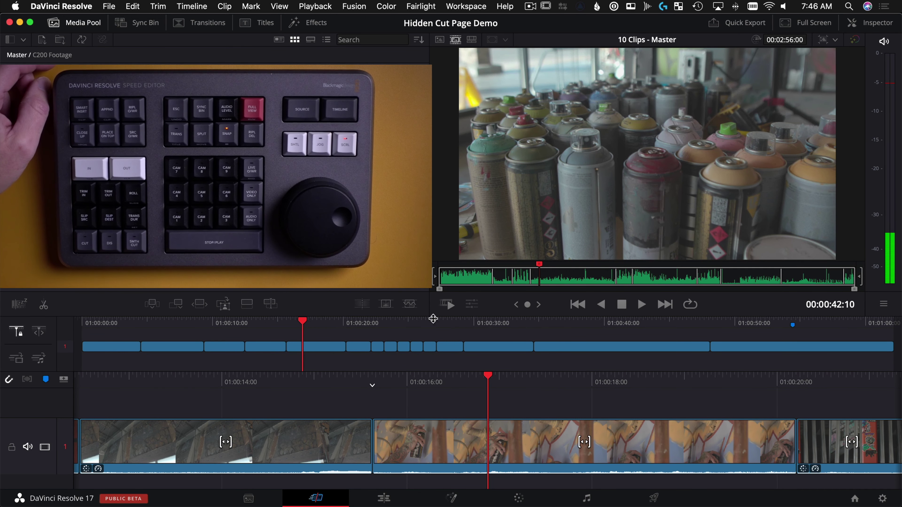
Move the timeline playhead to about 01:00:32, inside the last graffiti wall clip before the interview clip.
drag(401, 321, 449, 336)
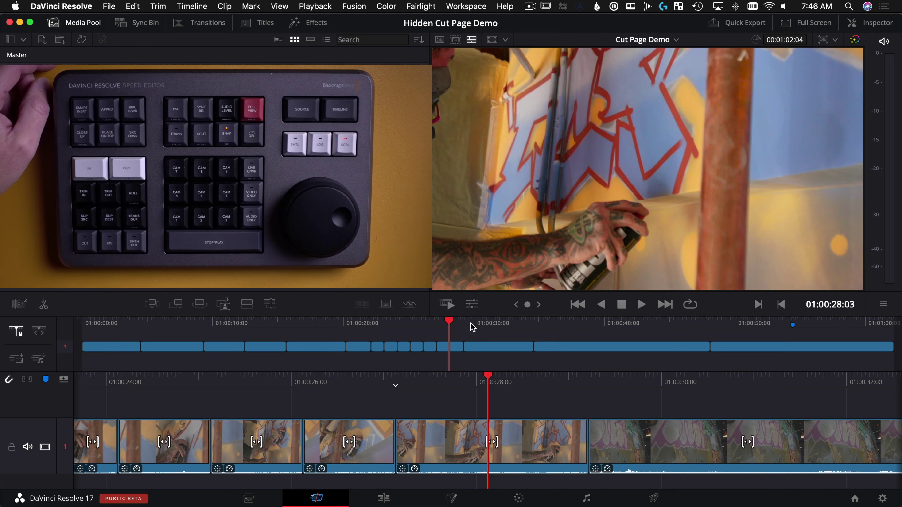
click(508, 323)
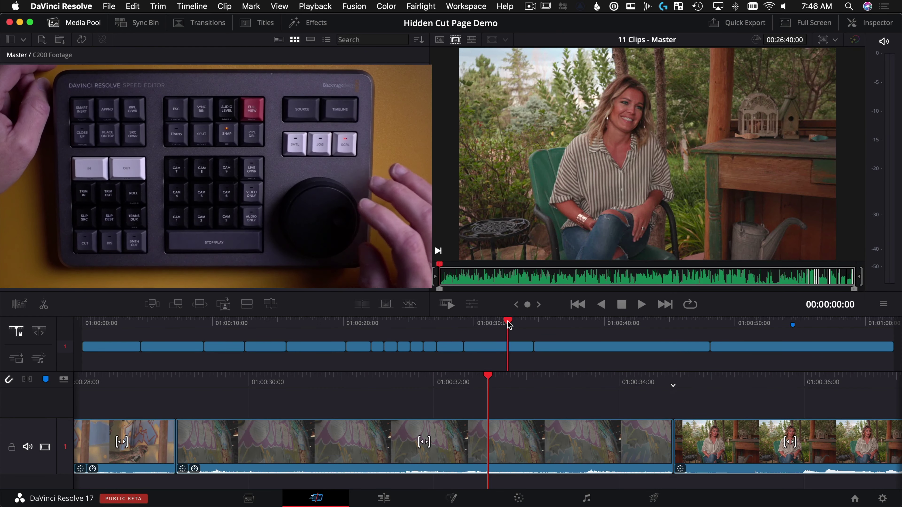